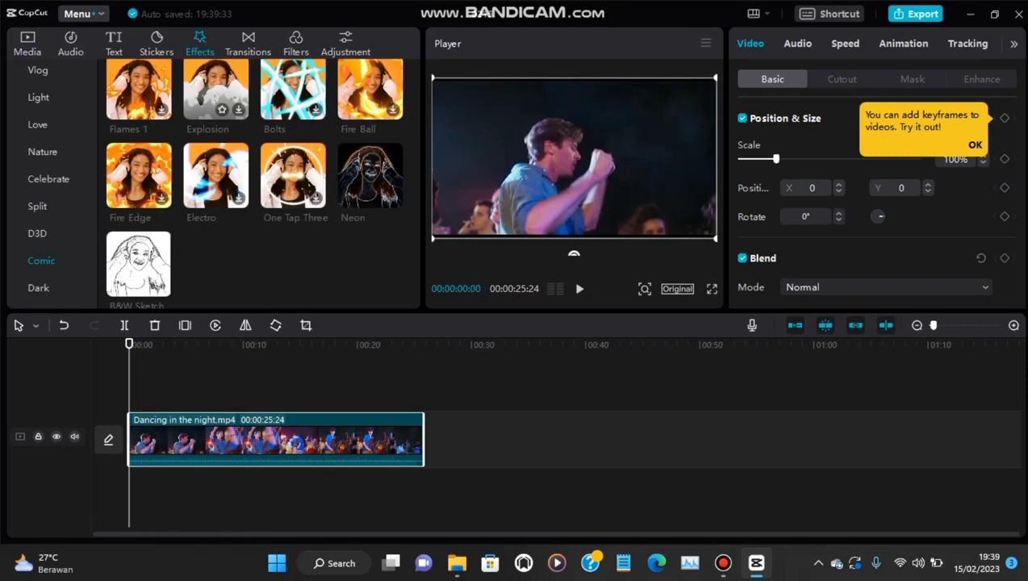
Add the B&W Sketch comic effect above the dancing video and extend it to the end of the clip.
scroll(49, 186, "up", 10)
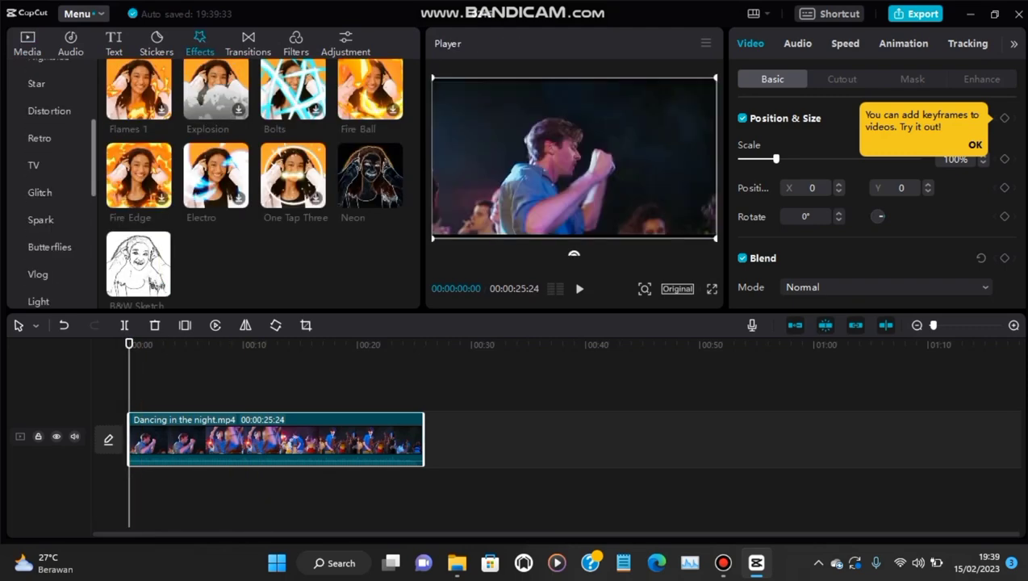
scroll(49, 186, "down", 10)
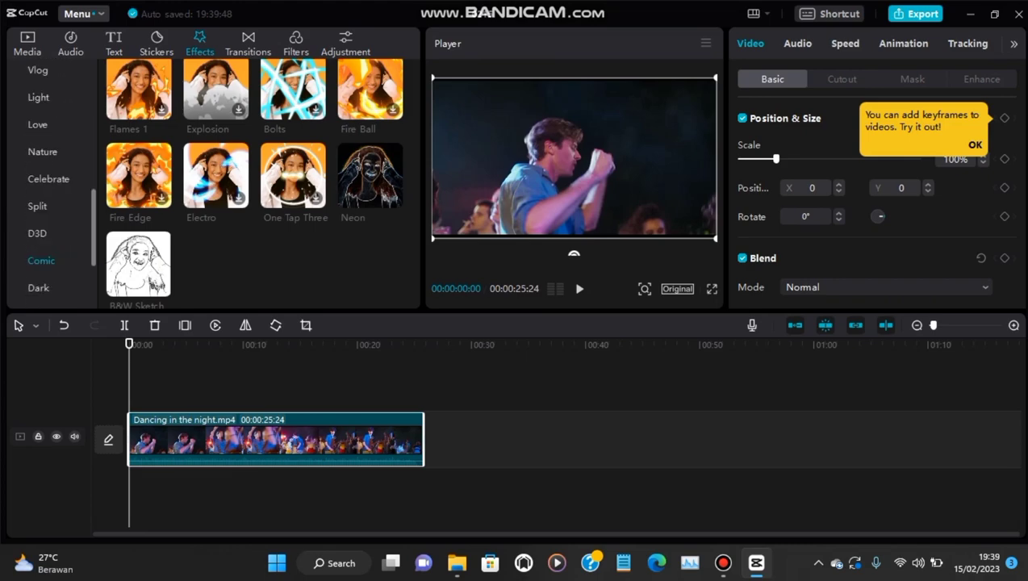
mouse_move(161, 283)
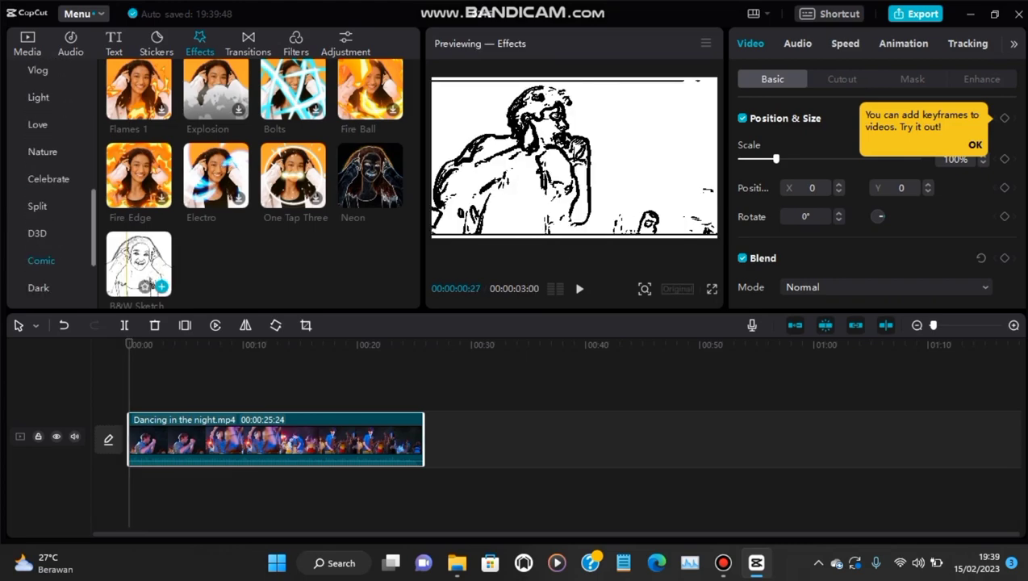
left_click(162, 287)
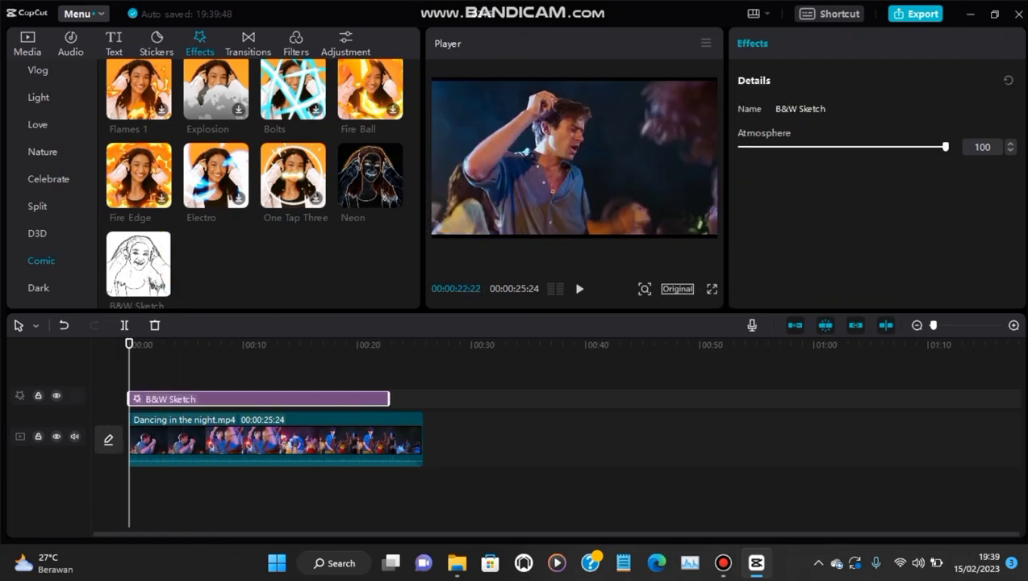
Add the Blur lens effect over the full clip length and check the export settings without exporting.
scroll(48, 185, "up", 5)
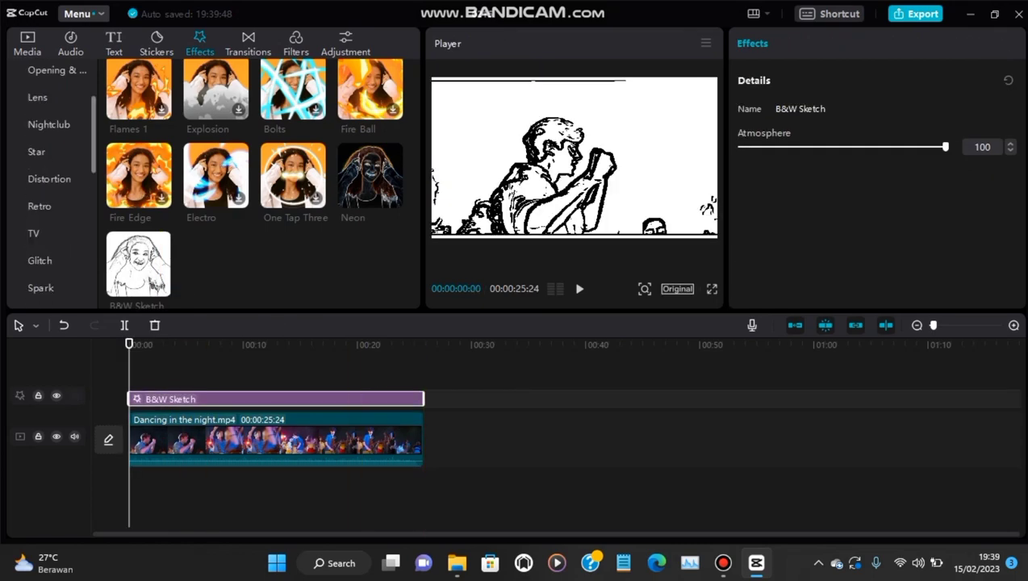
left_click(38, 166)
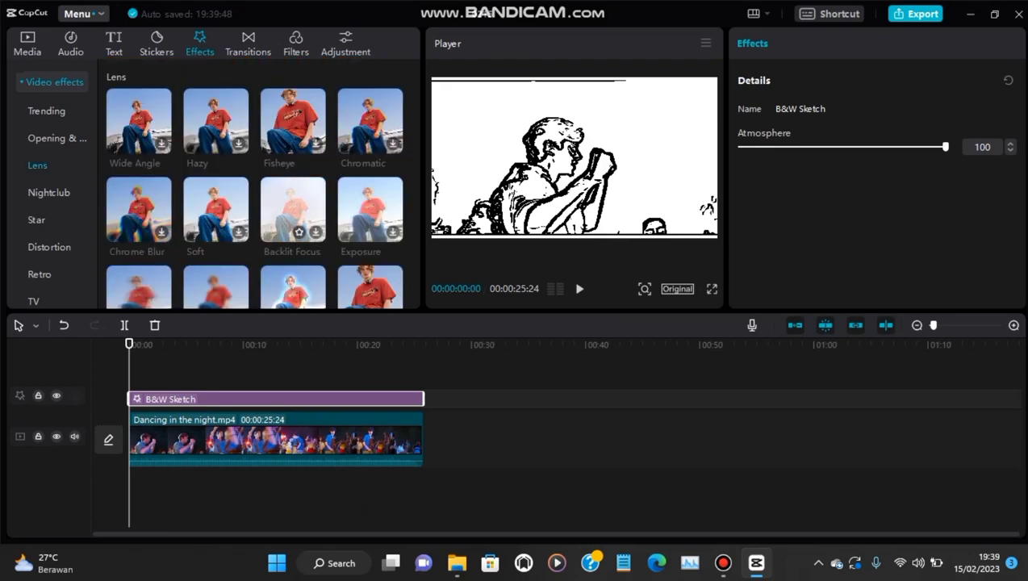
scroll(258, 194, "down", 1)
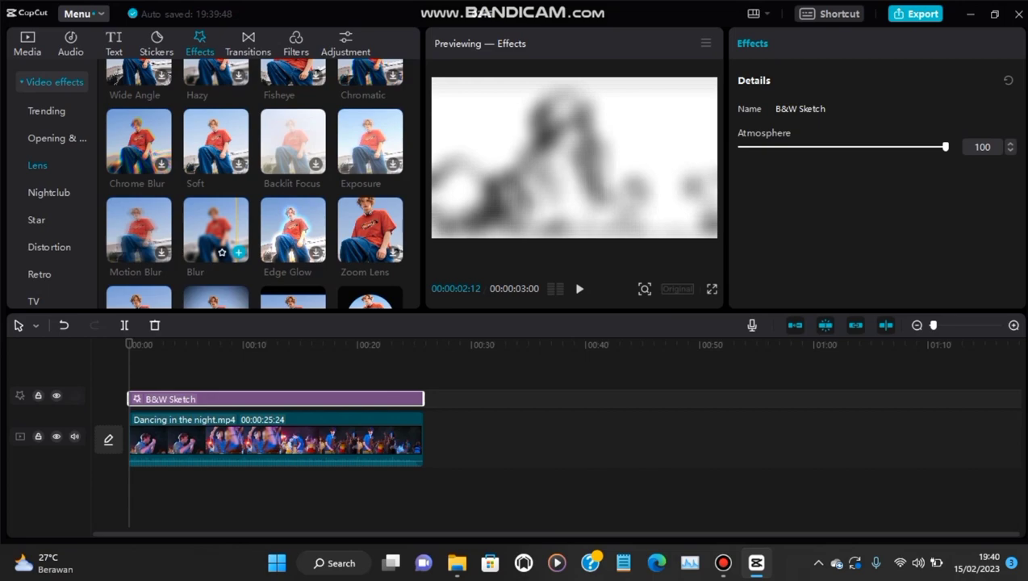
left_click(239, 252)
left_click_drag(163, 393, 424, 394)
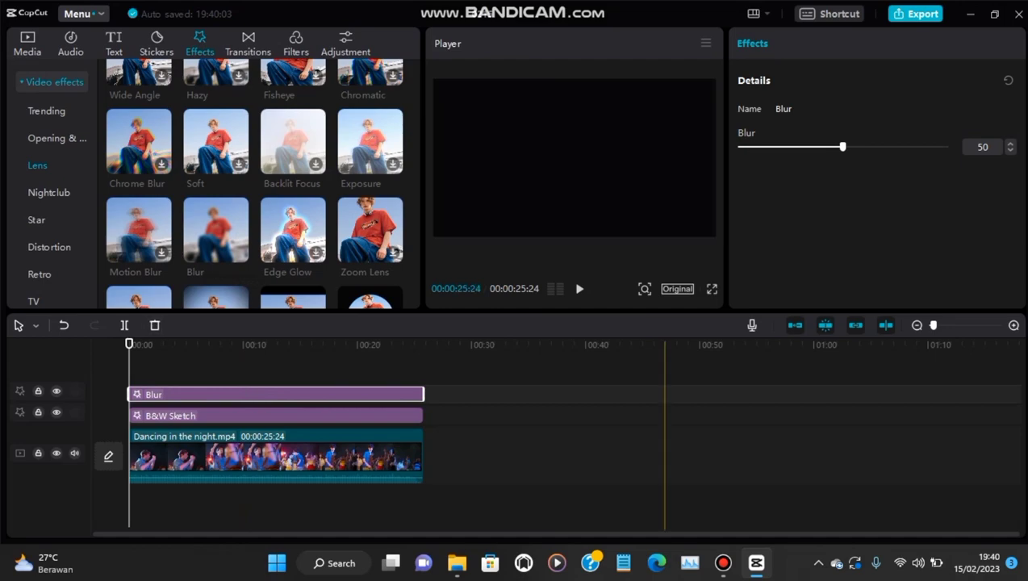
left_click(916, 14)
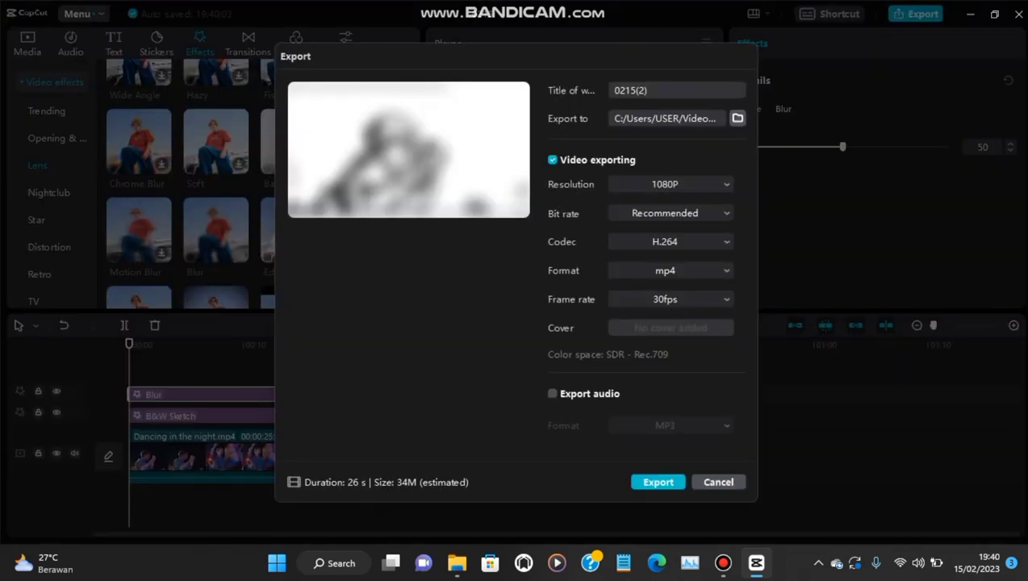
left_click(713, 482)
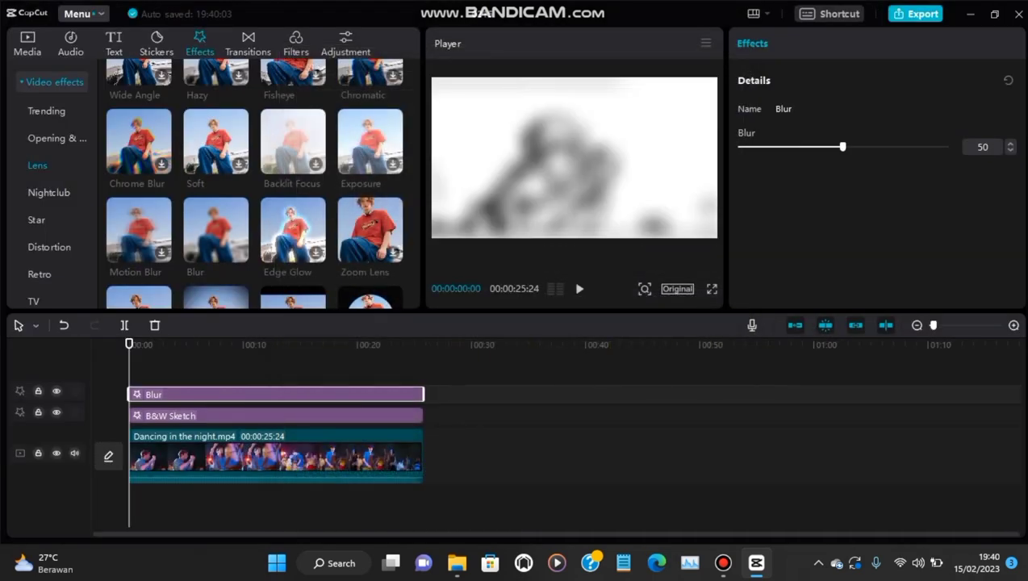
Replace the B&W Sketch effect with the Neon comic effect, extended over the full length of the clip.
left_click(314, 415)
key("Delete")
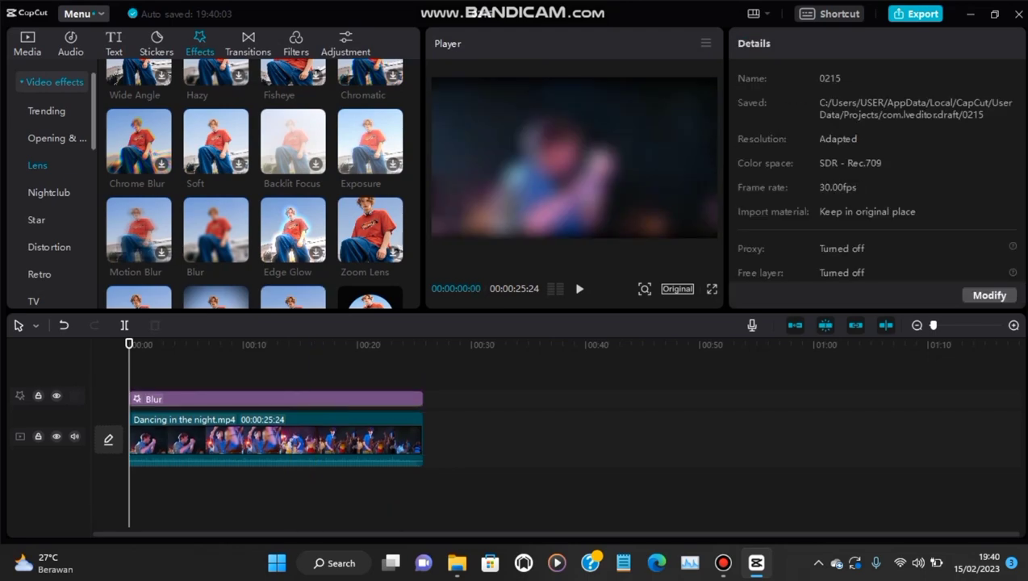
scroll(53, 186, "down", 5)
scroll(52, 186, "down", 5)
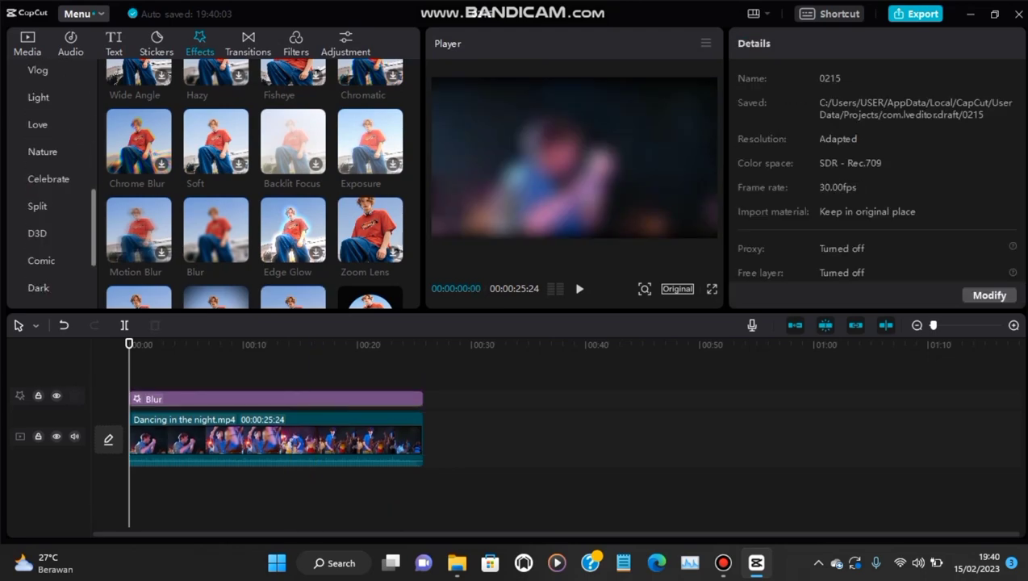
left_click(42, 193)
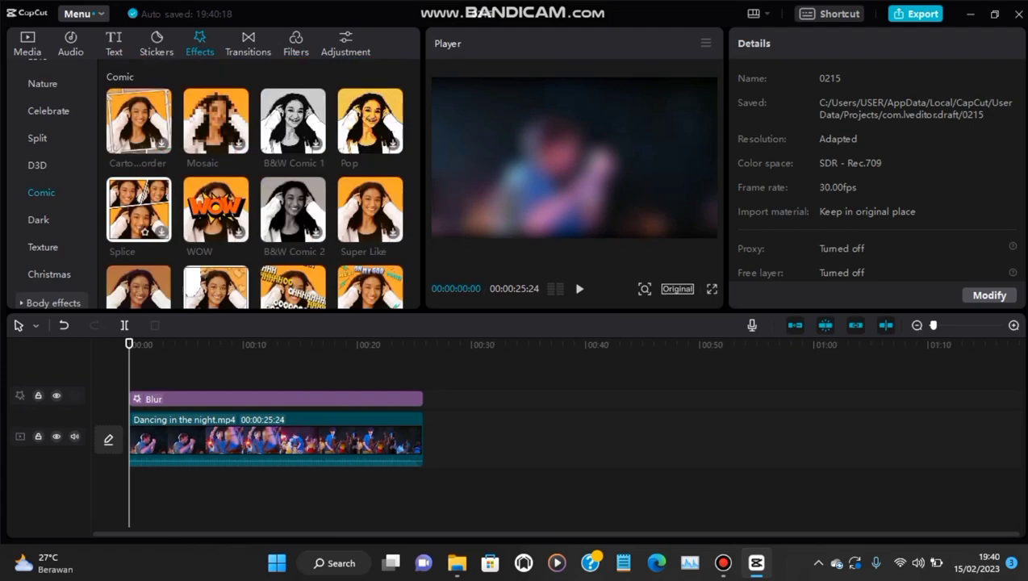
scroll(254, 193, "down", 6)
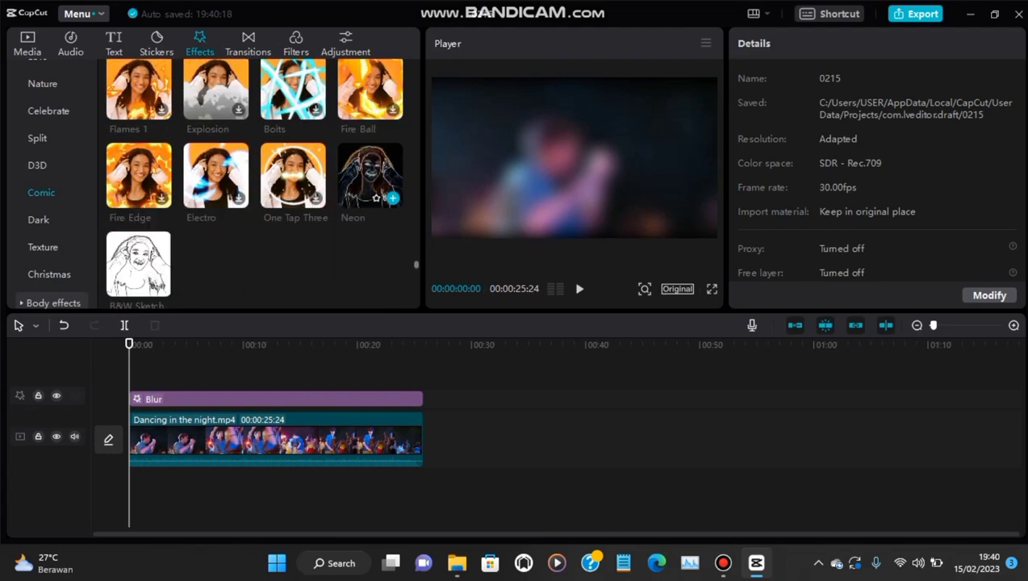
left_click(392, 198)
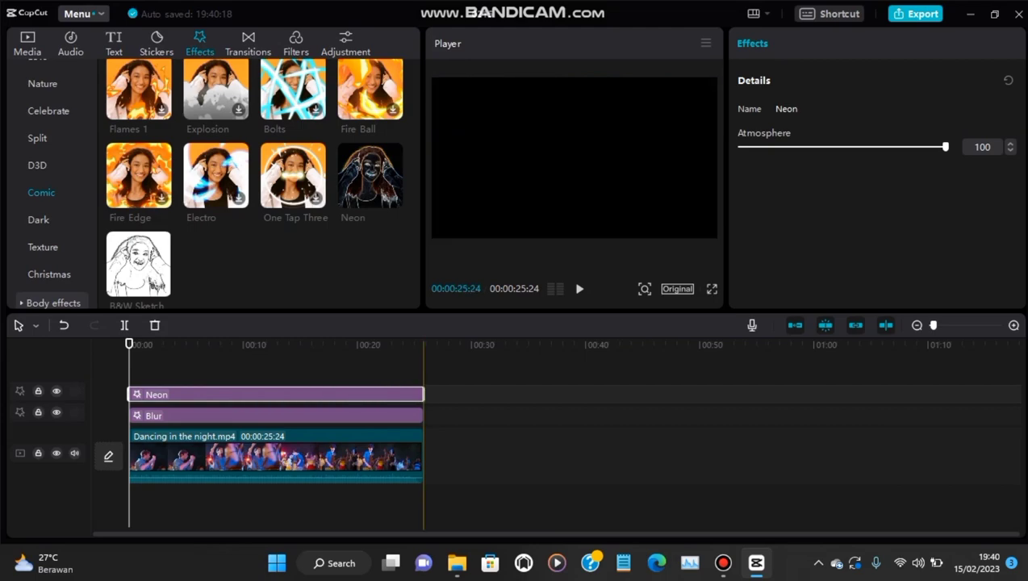
Check the export settings without exporting and delete both the Neon and Blur effects from the timeline.
left_click(916, 13)
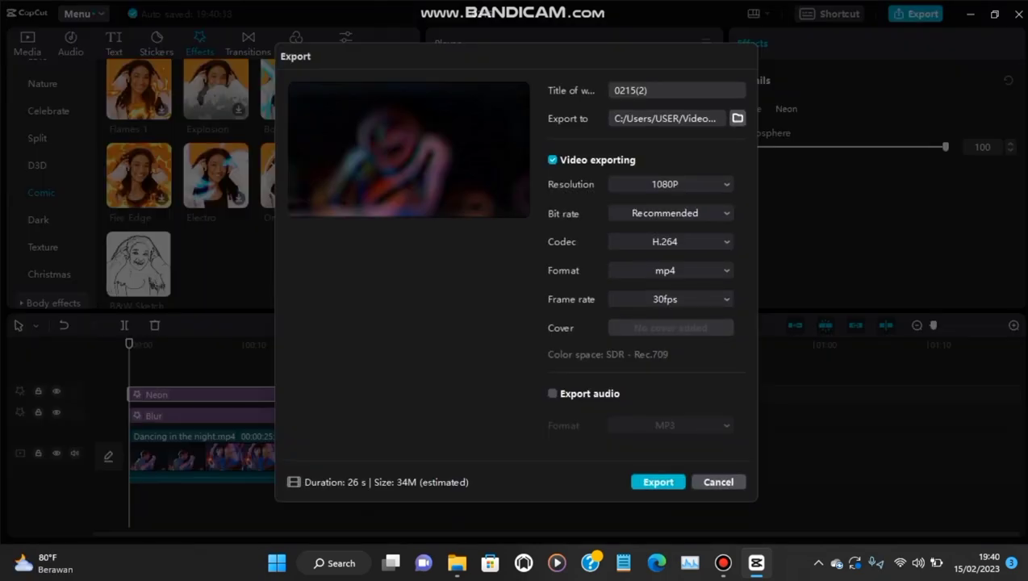
left_click(718, 482)
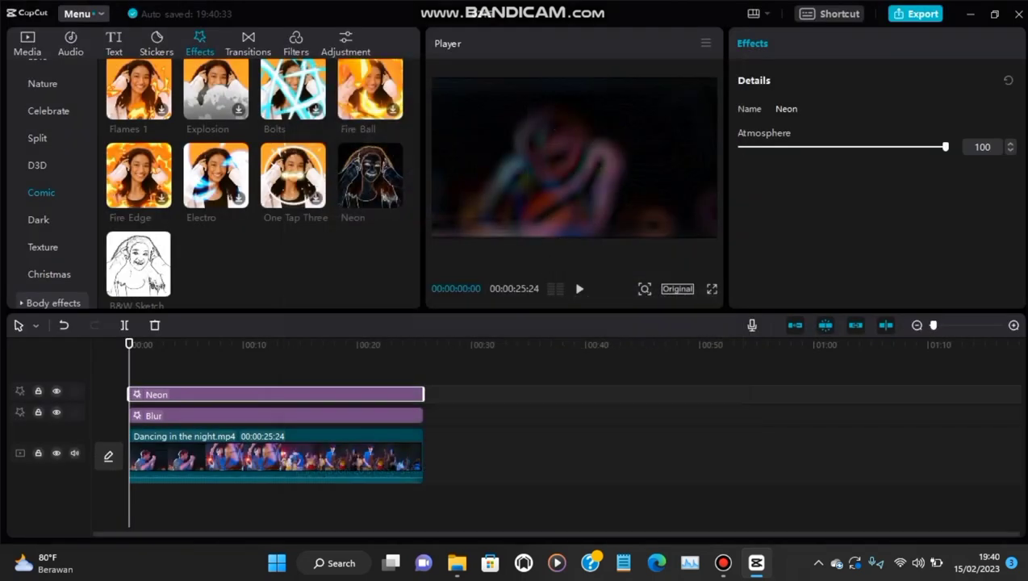
left_click_drag(458, 418, 386, 398)
key("Delete")
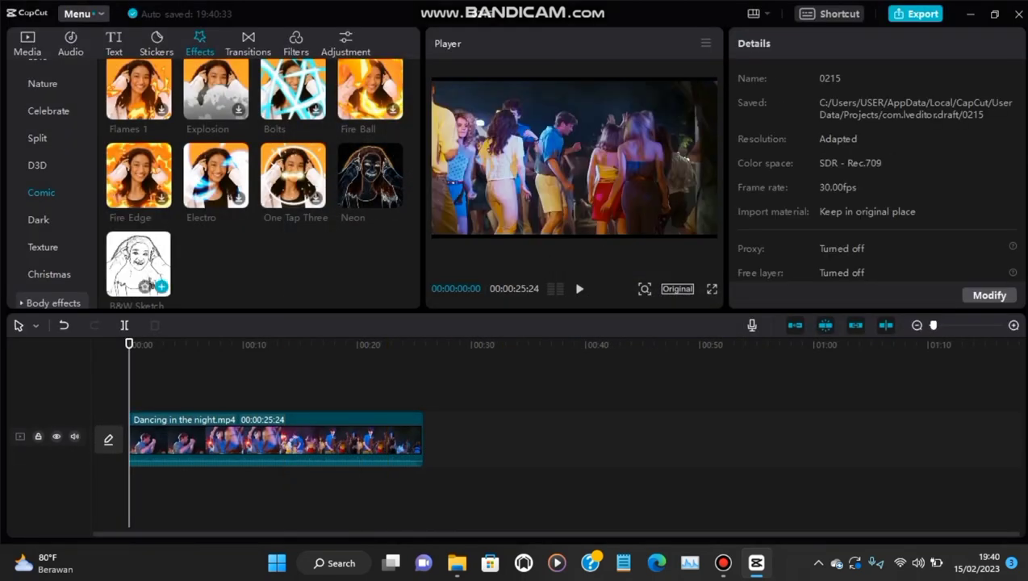
Import the sketch video 0215.mp4 from the Videos folder and place it on a track above the original clip.
left_click(27, 43)
left_click(138, 80)
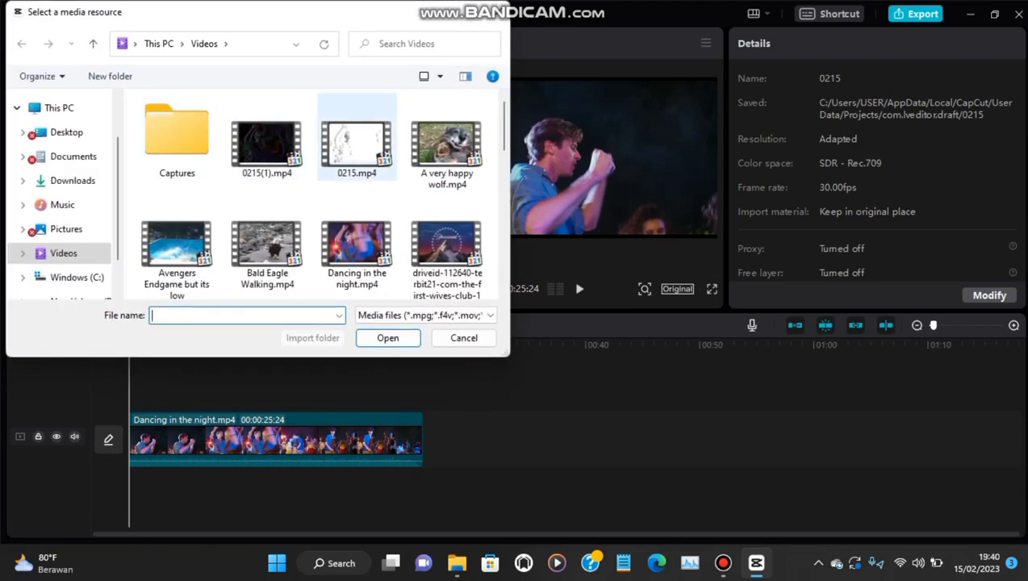
left_click(356, 139)
left_click(388, 338)
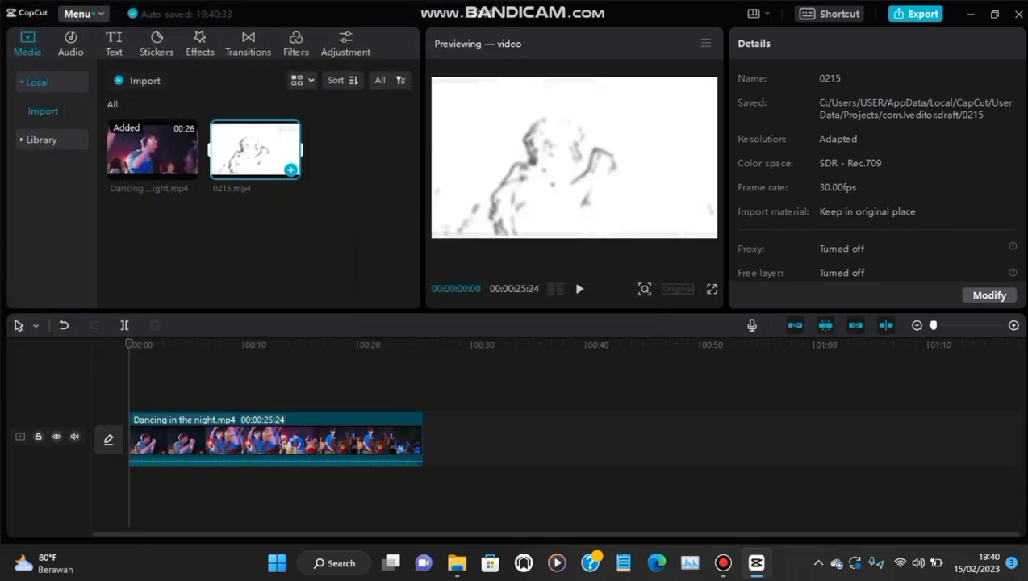
left_click_drag(239, 164, 154, 394)
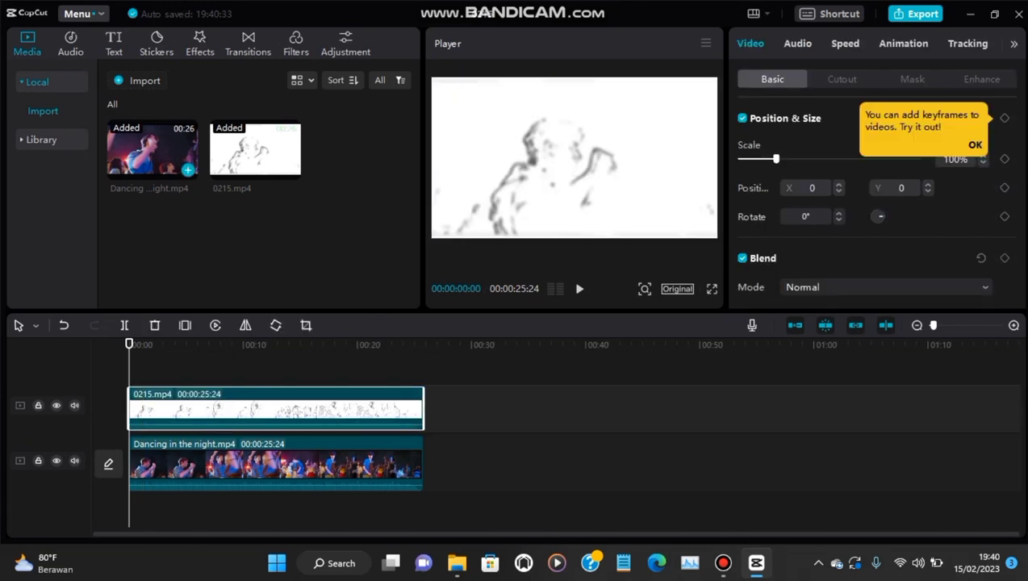
Import the neon video 0215(1).mp4 from the Videos folder and place it on a track above 0215.mp4.
left_click(137, 79)
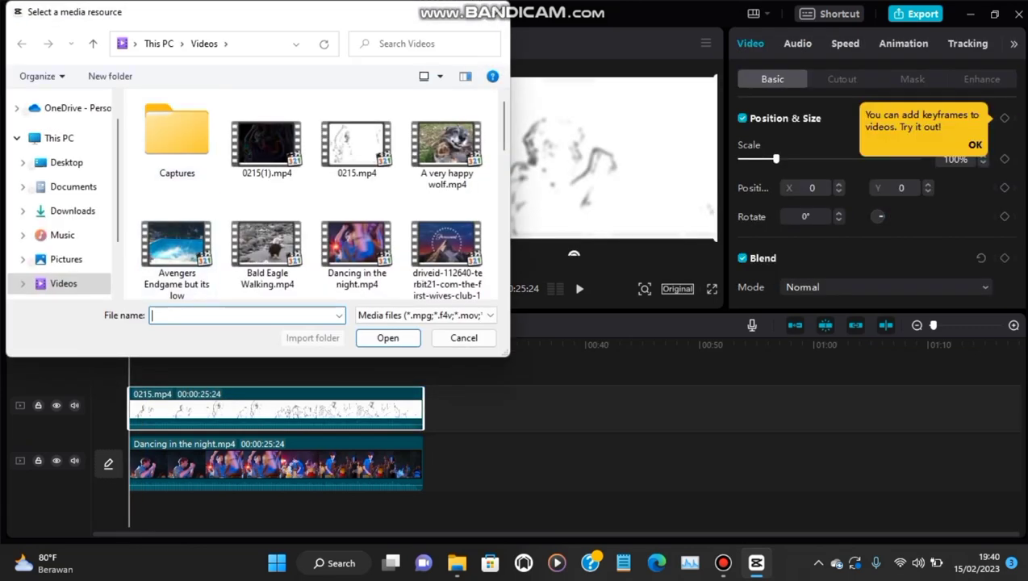
left_click(267, 139)
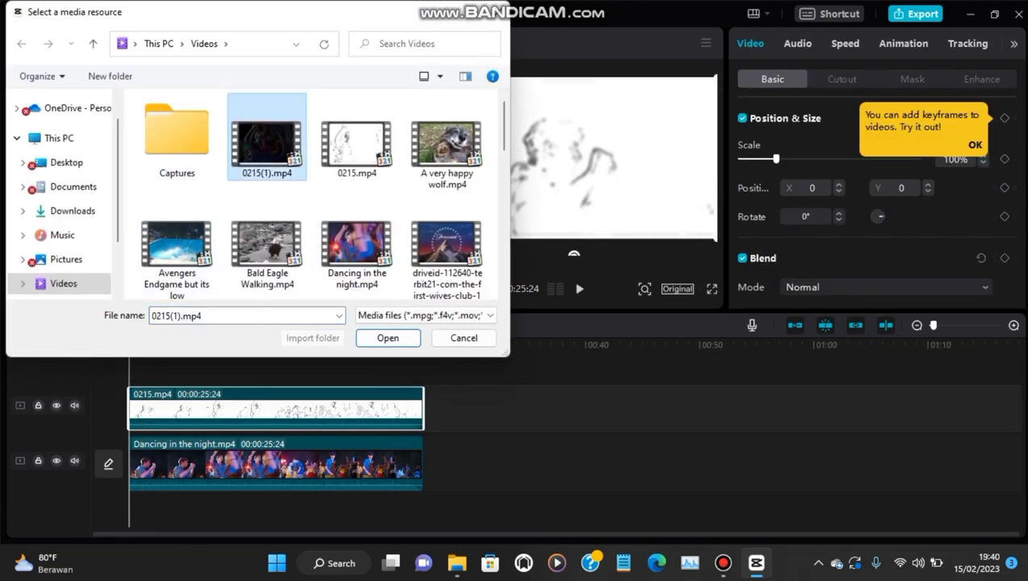
left_click(389, 338)
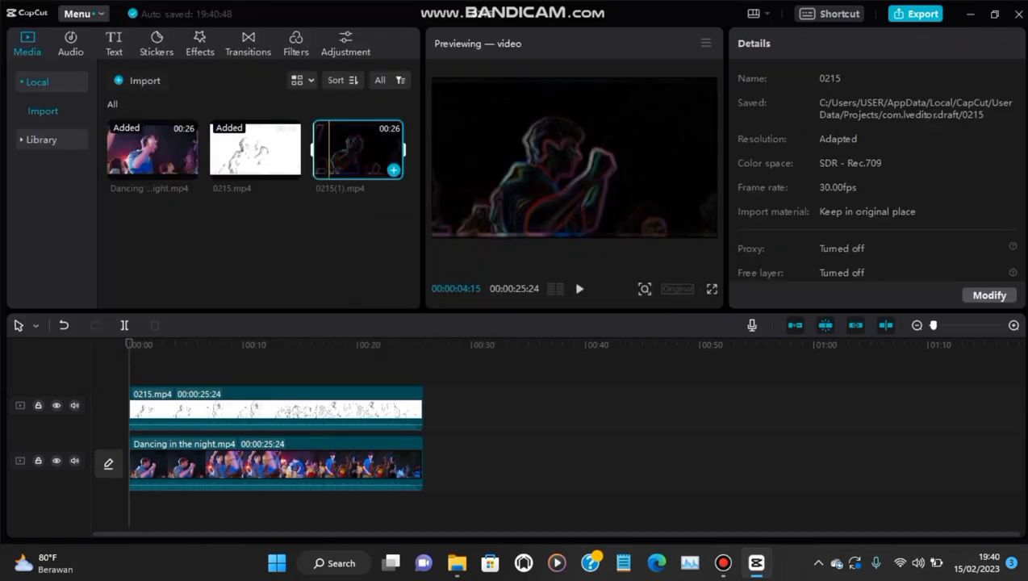
left_click_drag(355, 153, 148, 363)
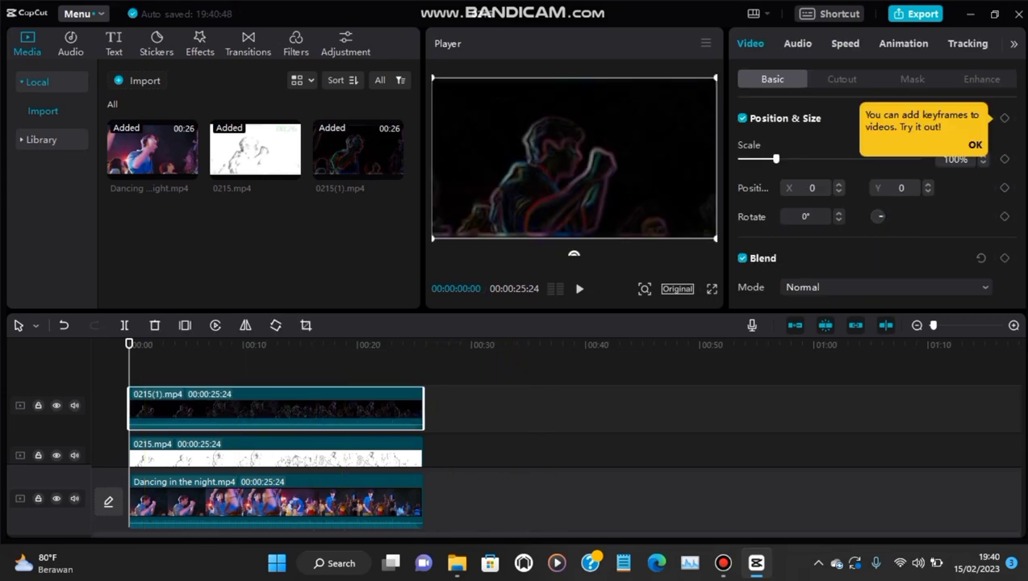
Set the blend mode of the 0215.mp4 clip to Color burn with 37% opacity.
left_click(325, 455)
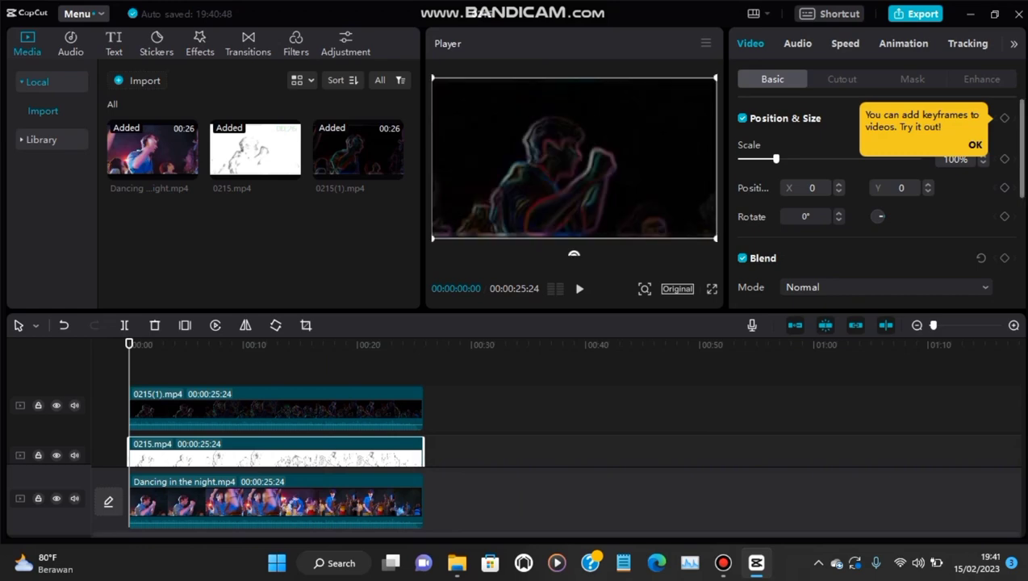
scroll(876, 202, "down", 2)
scroll(876, 202, "up", 2)
scroll(875, 202, "down", 2)
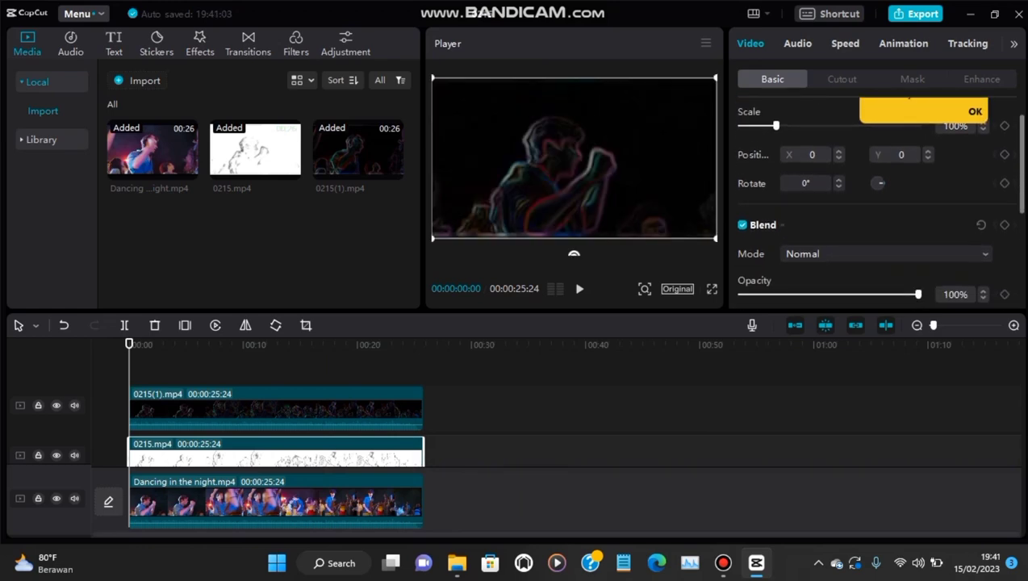
left_click(885, 232)
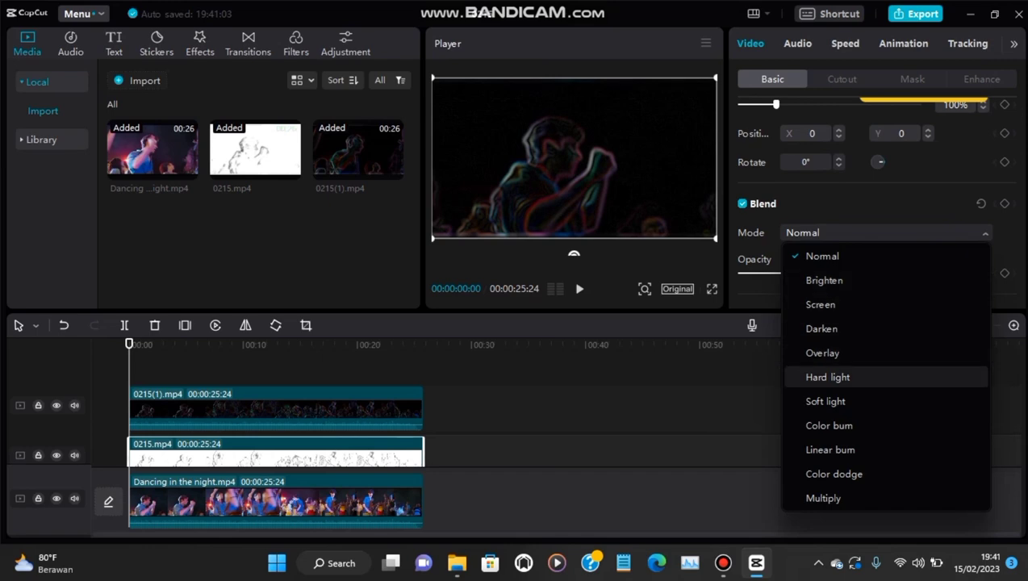
left_click(829, 425)
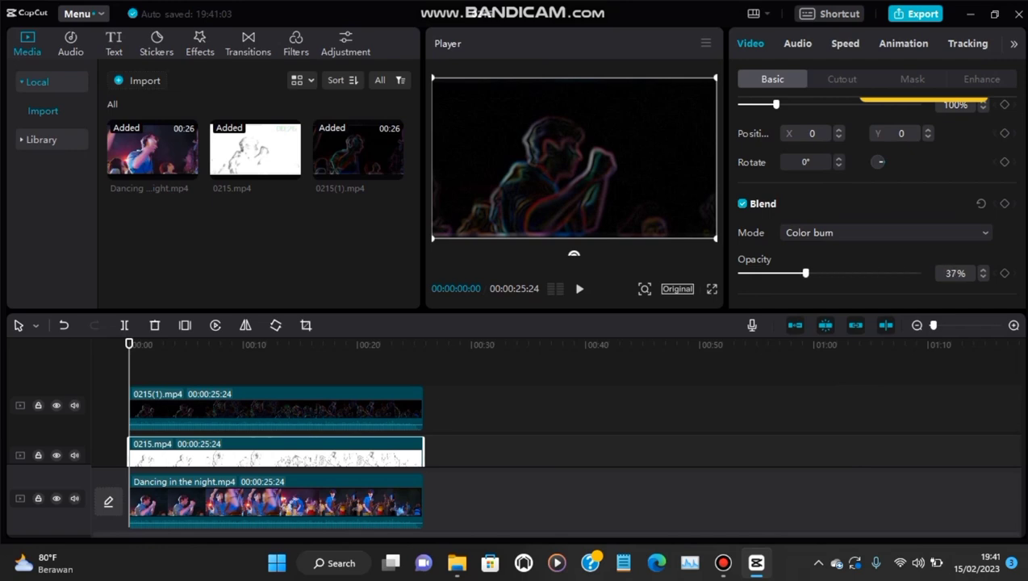
Set the blend mode of the 0215(1).mp4 clip to Color dodge with 67% opacity.
left_click(362, 408)
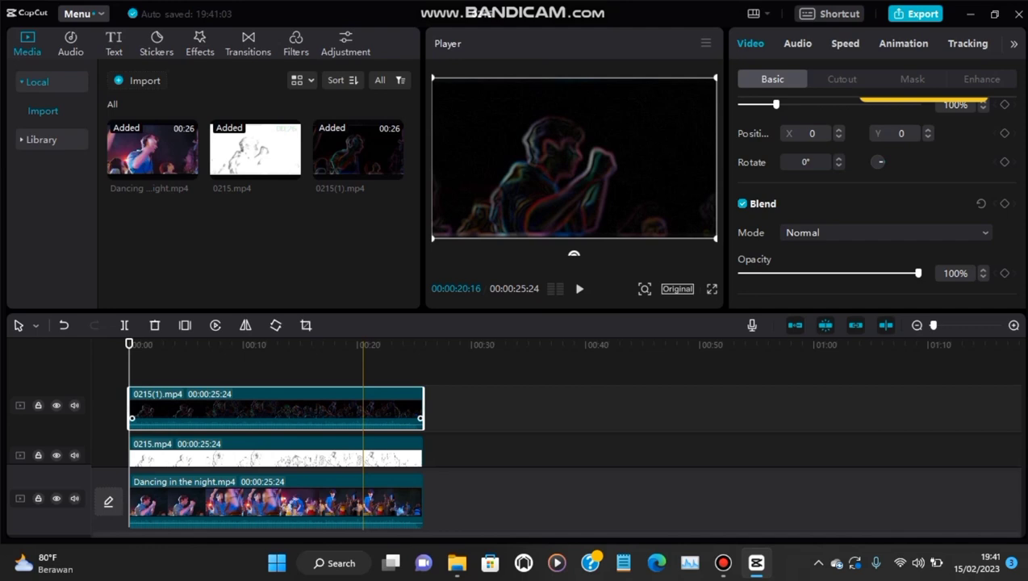
left_click(887, 233)
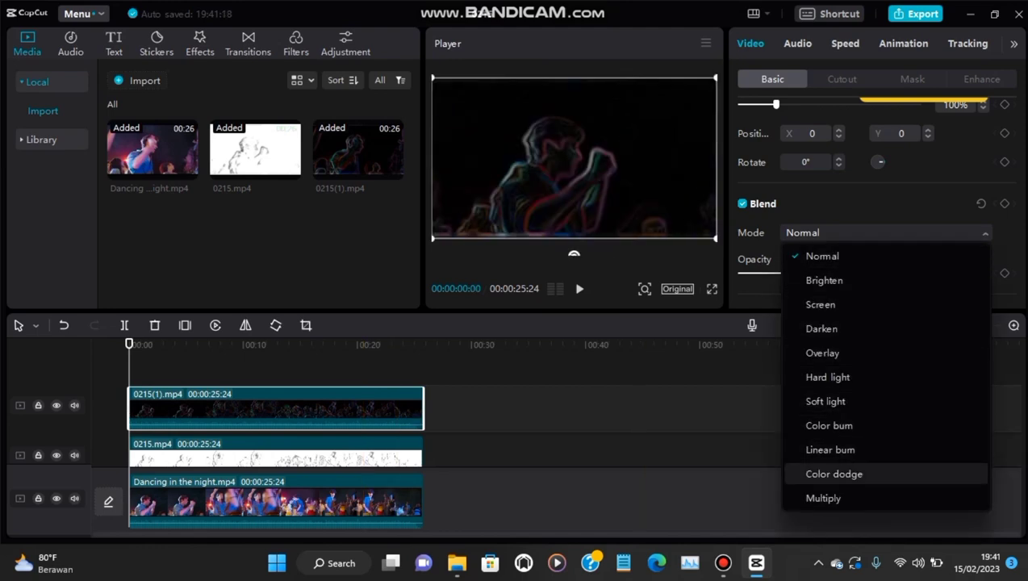
left_click(834, 474)
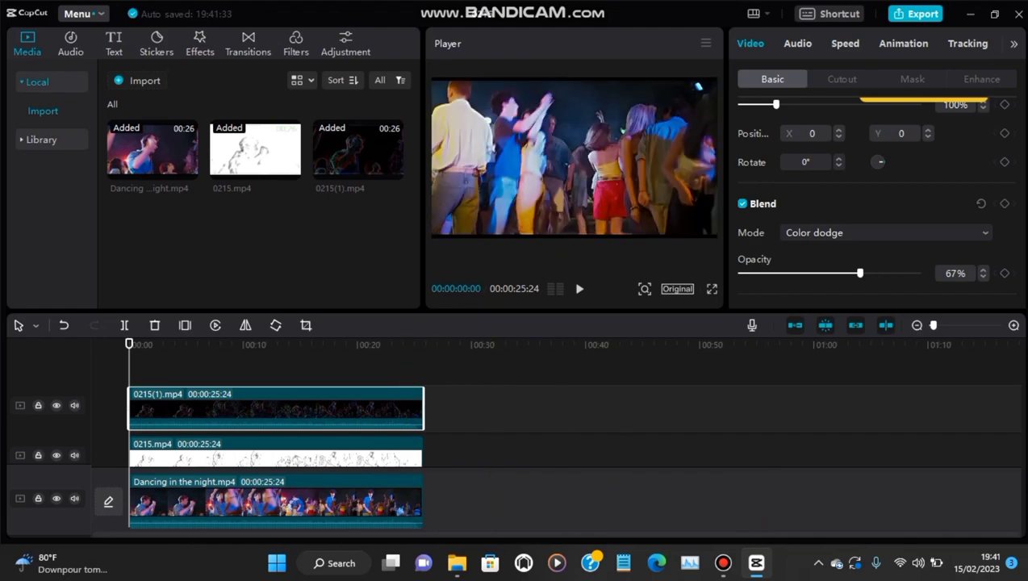
Add a custom adjustment layer above all clips and extend it to the end of the video.
left_click(346, 45)
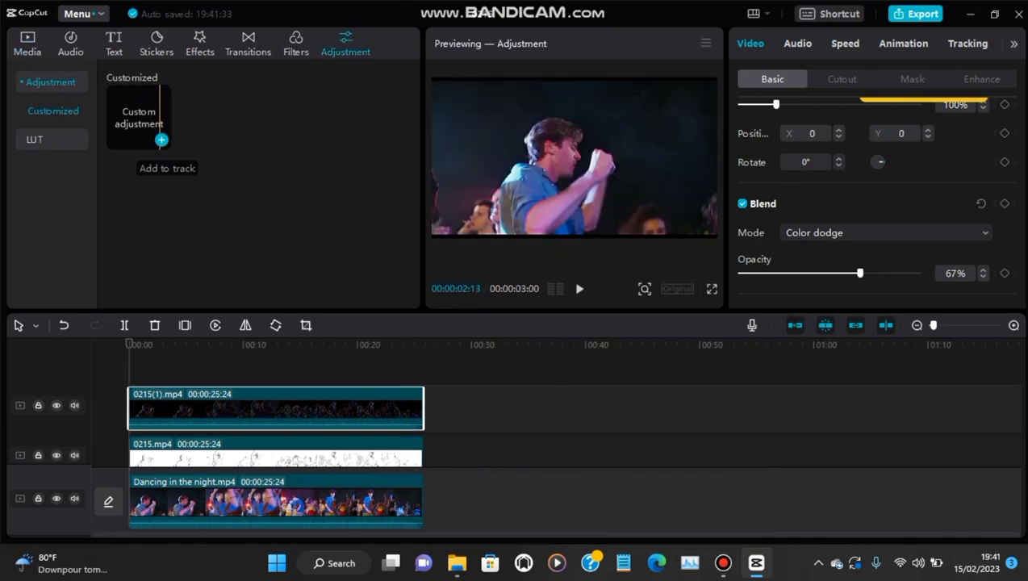
left_click(162, 139)
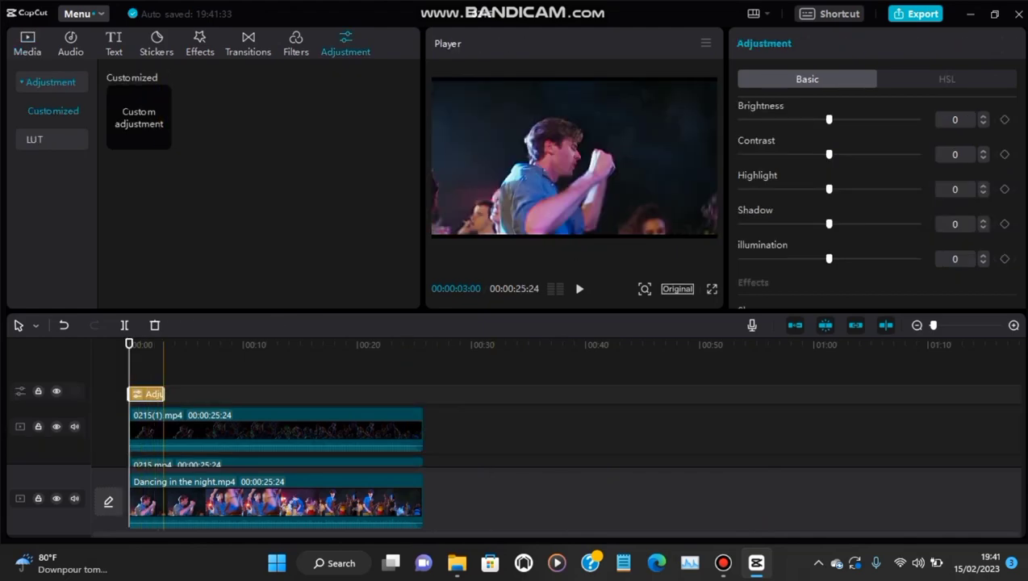
left_click_drag(165, 394, 423, 394)
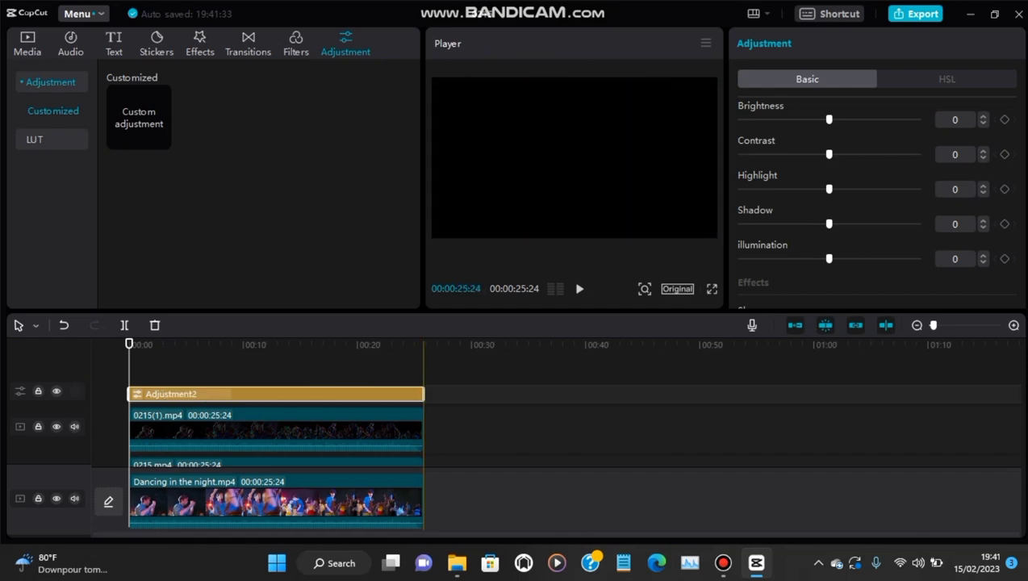
Set the adjustment layer's sharpen to 23, contrast to 5, highlight to 4, shadow to -16 and illumination to 7, keeping brightness at 0.
scroll(878, 202, "down", 3)
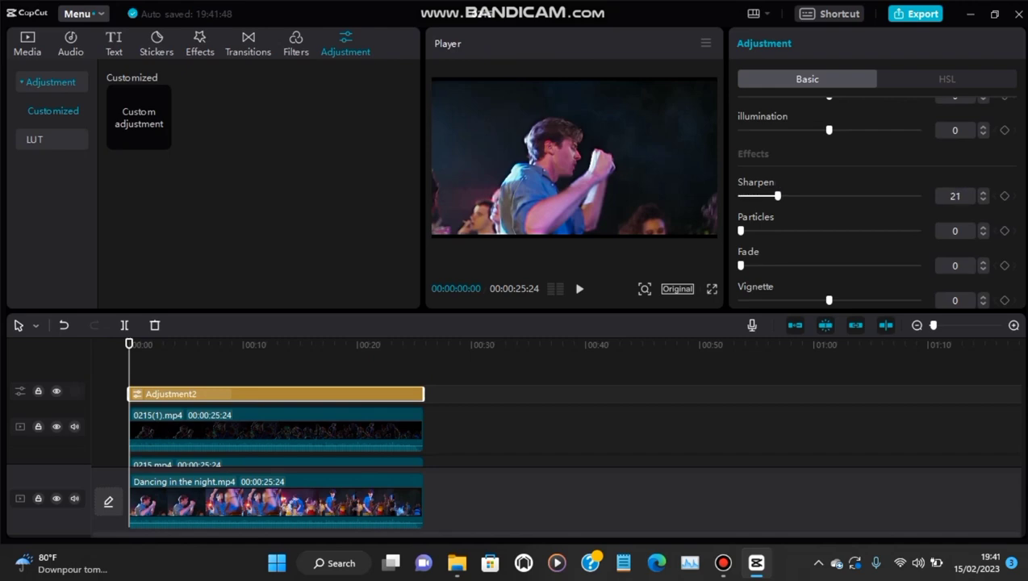
scroll(876, 202, "up", 10)
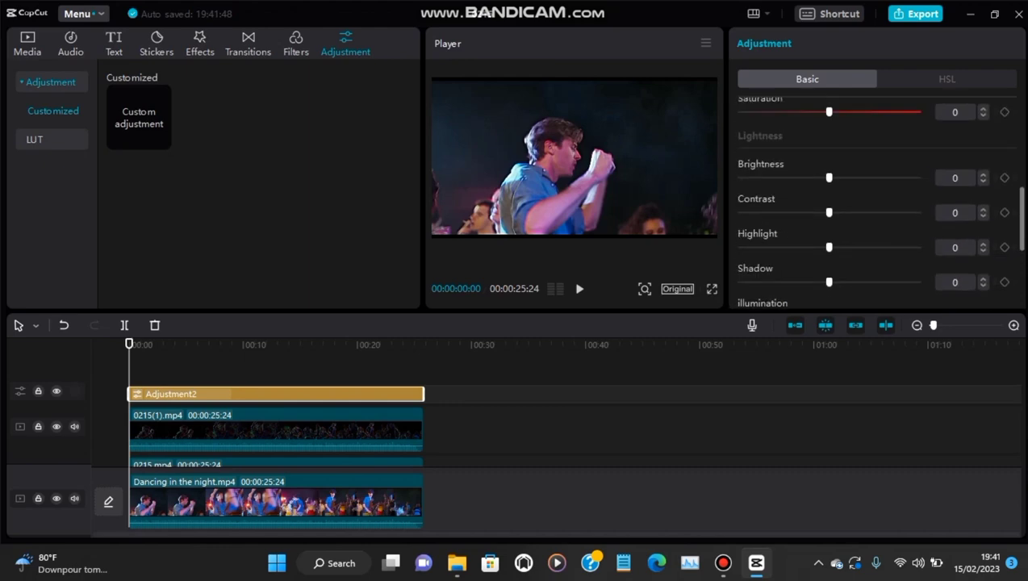
scroll(876, 202, "up", 3)
scroll(875, 202, "down", 12)
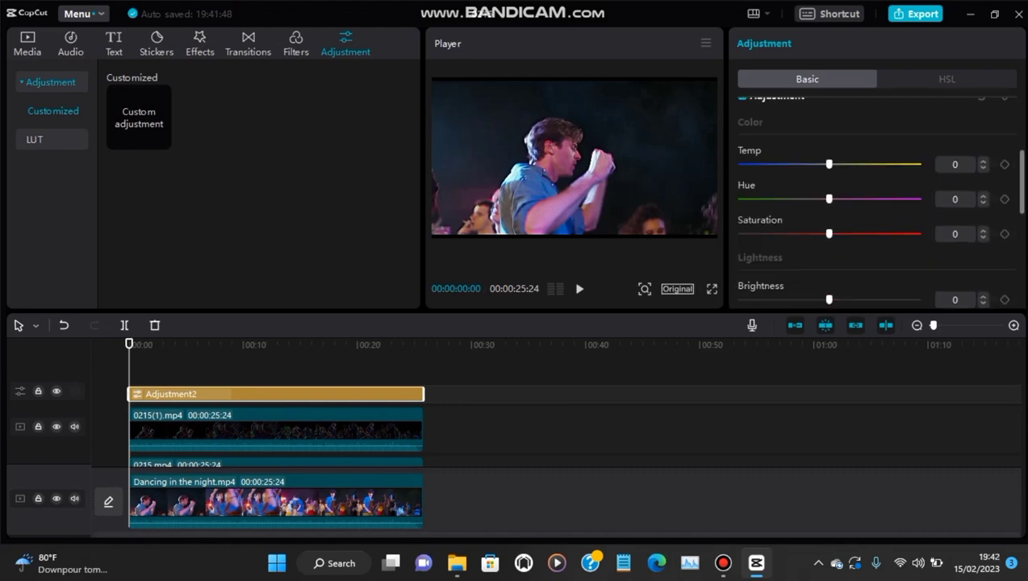
scroll(875, 202, "up", 3)
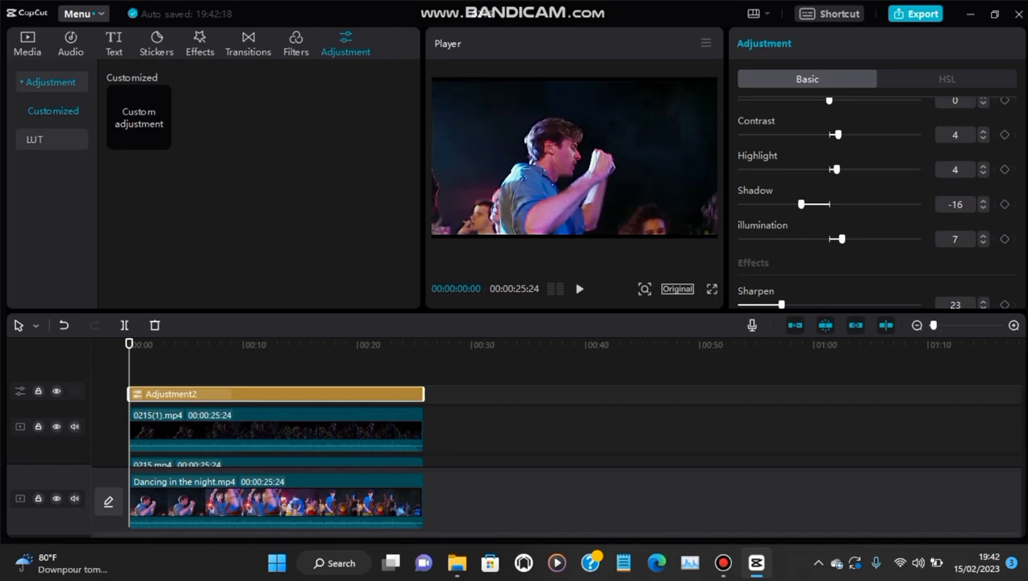
scroll(878, 202, "up", 2)
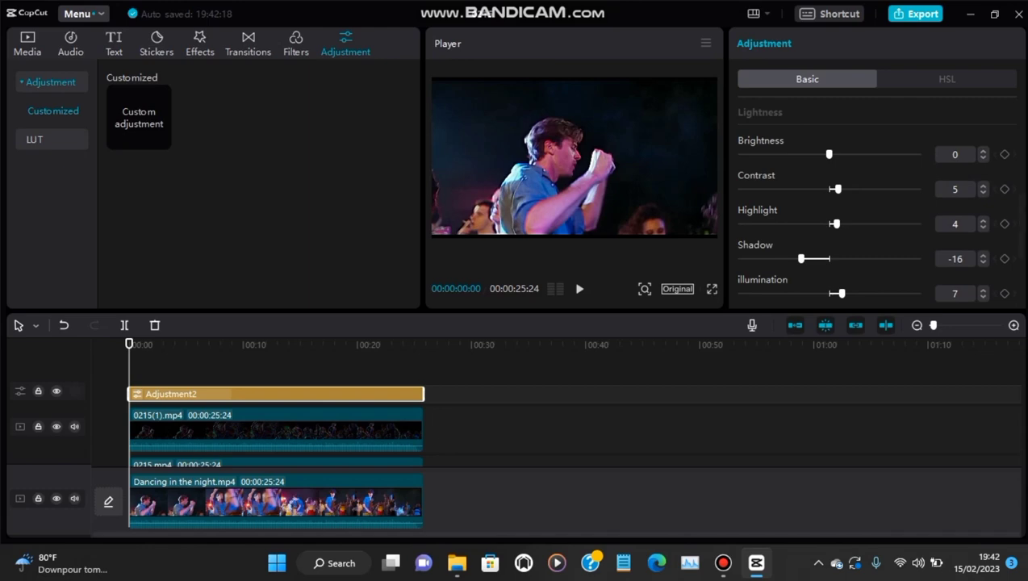
left_click_drag(836, 154, 829, 155)
scroll(877, 202, "up", 1)
Slow the Dancing in the night.mp4 clip to 0.5x and enable smooth slow-mo with Optical flow.
left_click(339, 502)
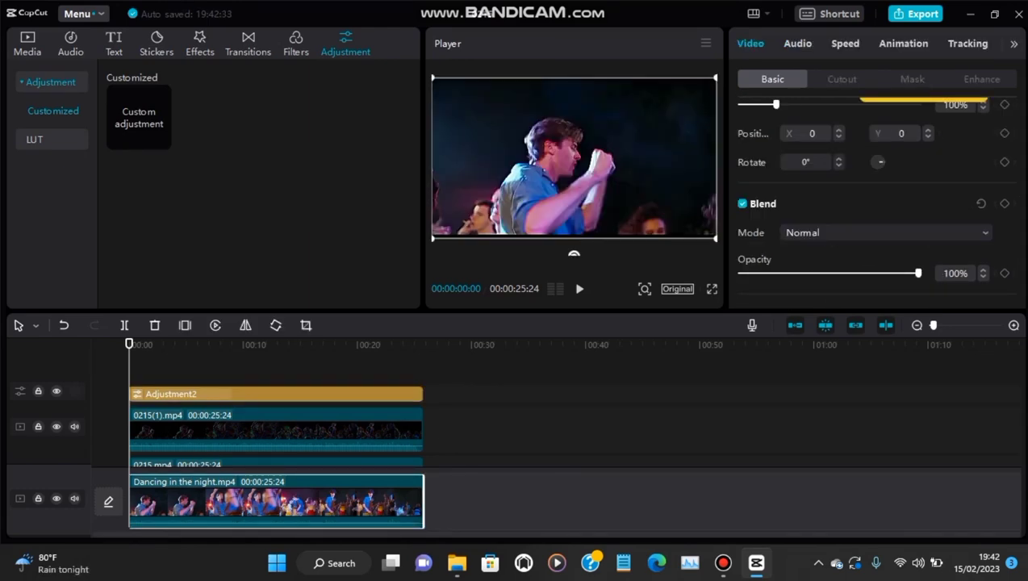
left_click(846, 43)
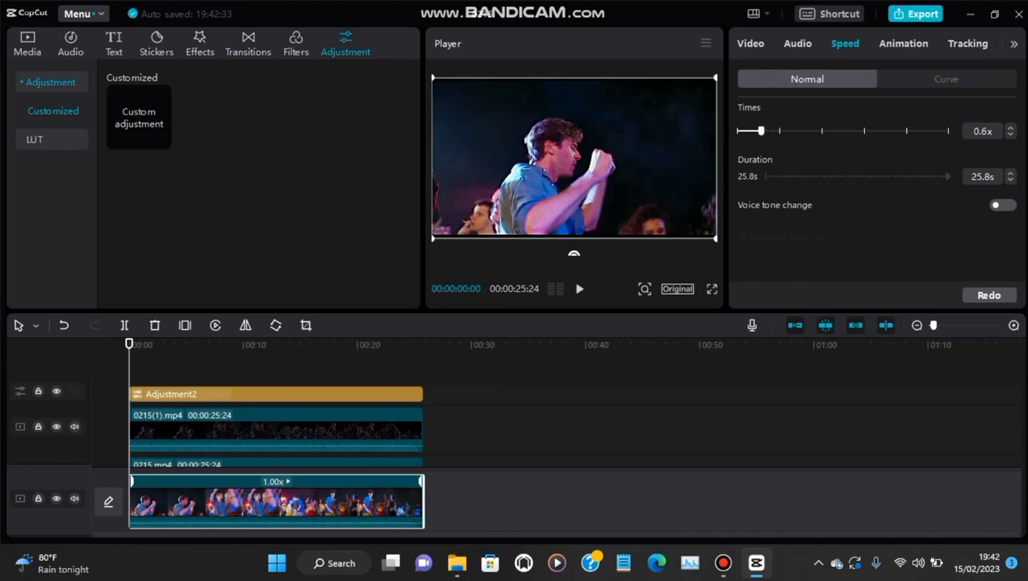
left_click_drag(761, 131, 756, 131)
scroll(877, 202, "down", 1)
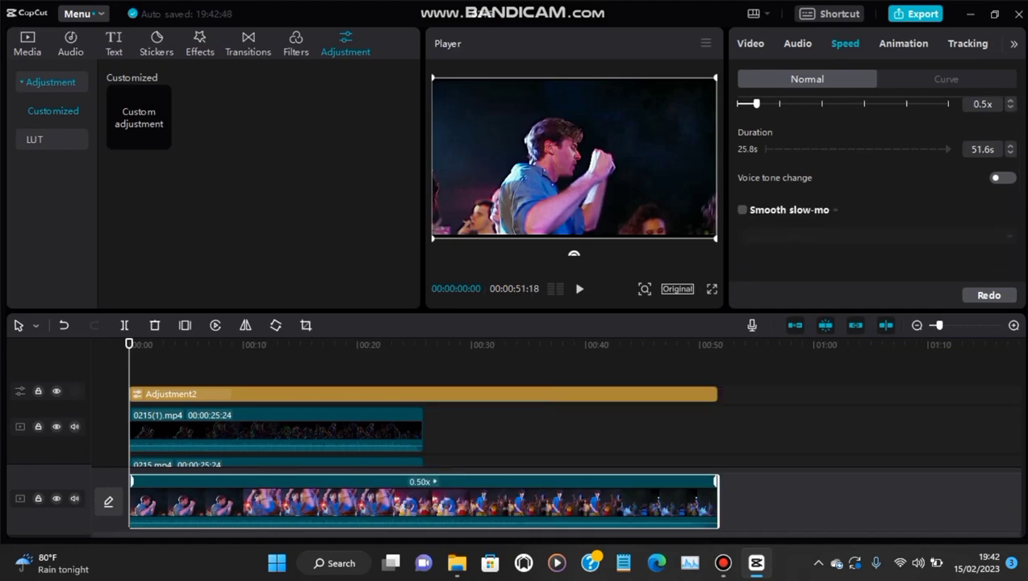
left_click(742, 210)
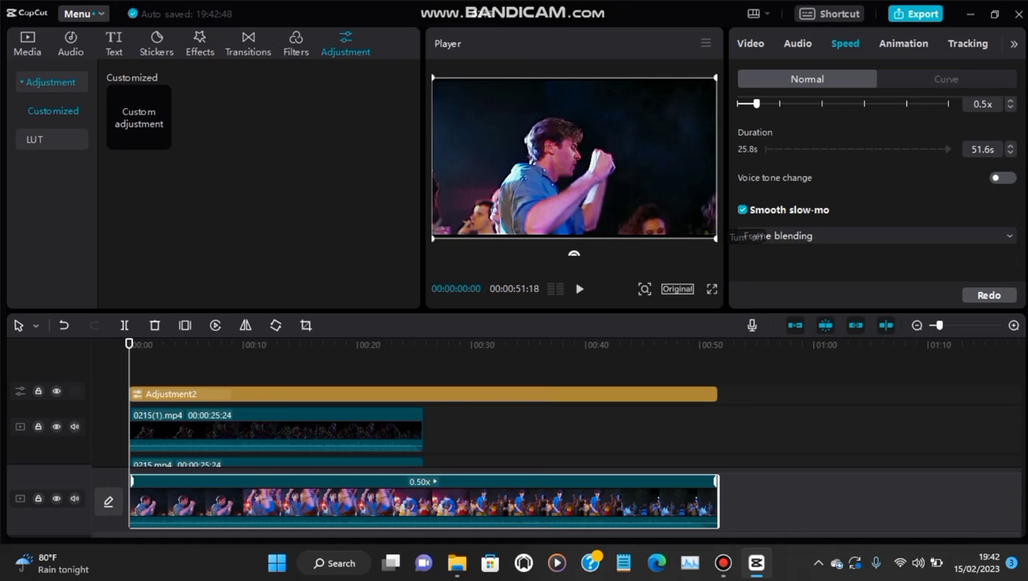
left_click(876, 236)
left_click(774, 292)
Play the first few seconds of the video in full screen to check the slowed footage.
left_click(712, 289)
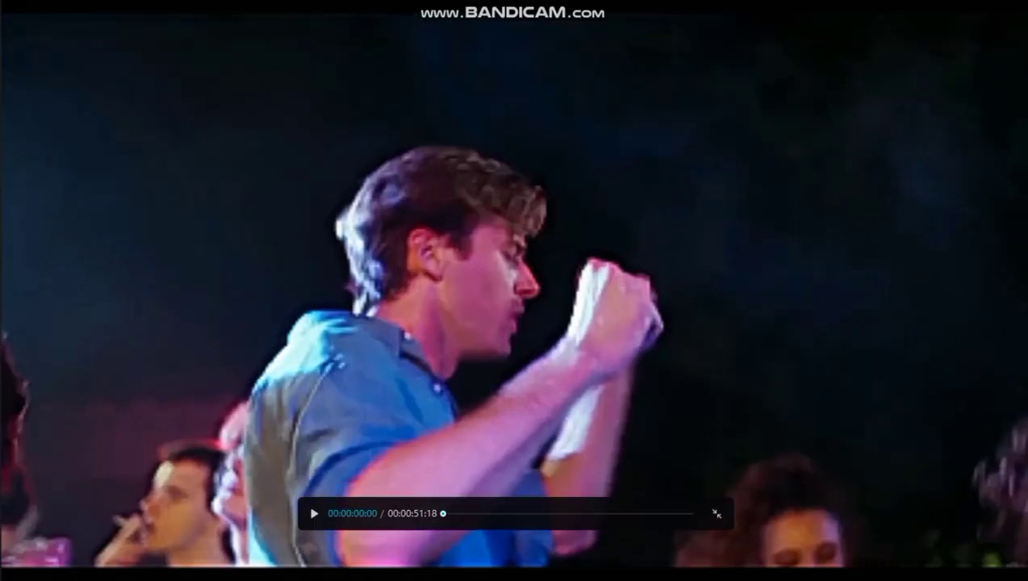
key("space")
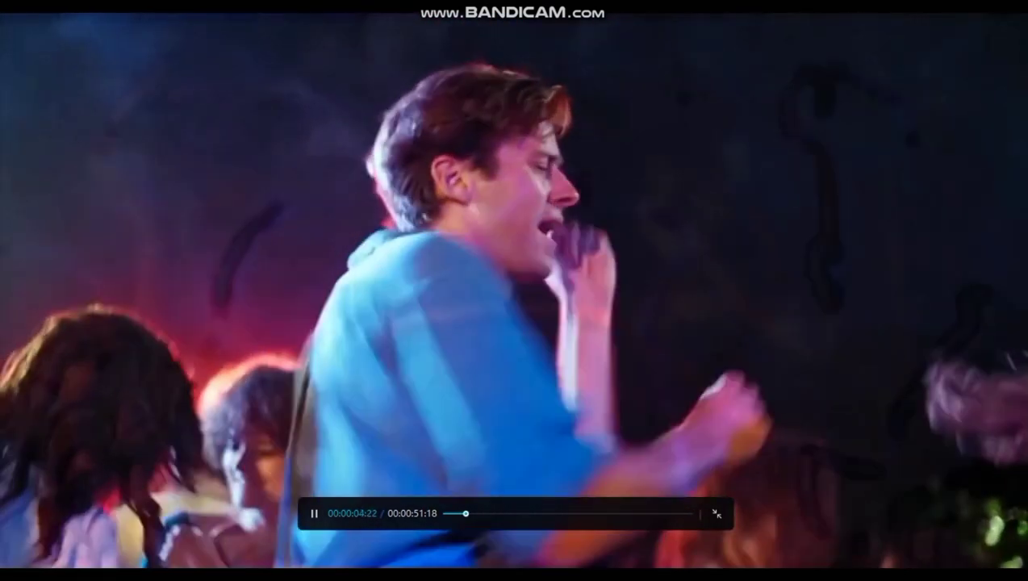
key("space")
key("Escape")
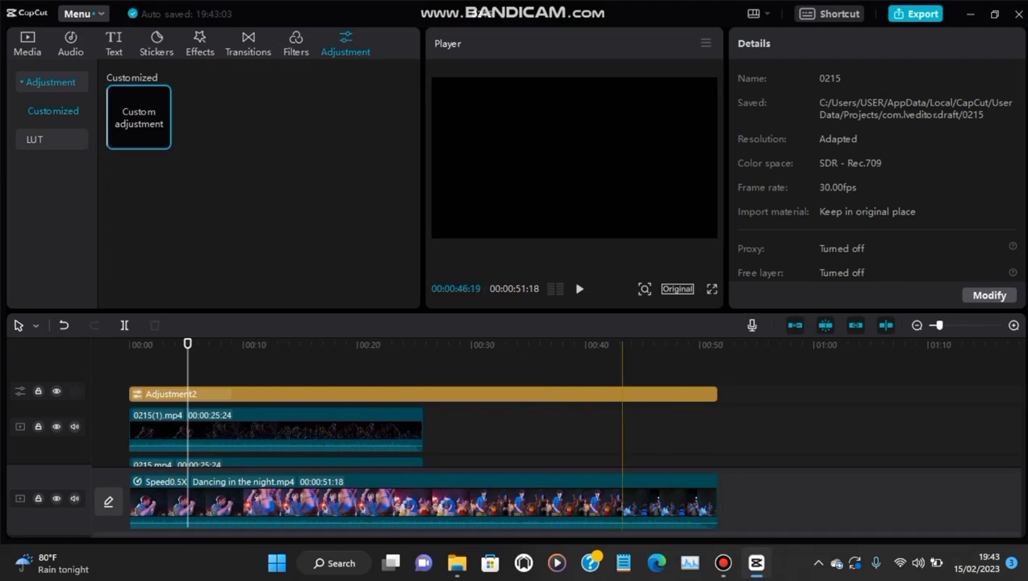
Slow the 0215.mp4 sketch clip to 0.5x speed.
left_click(357, 463)
scroll(467, 439, "down", 2)
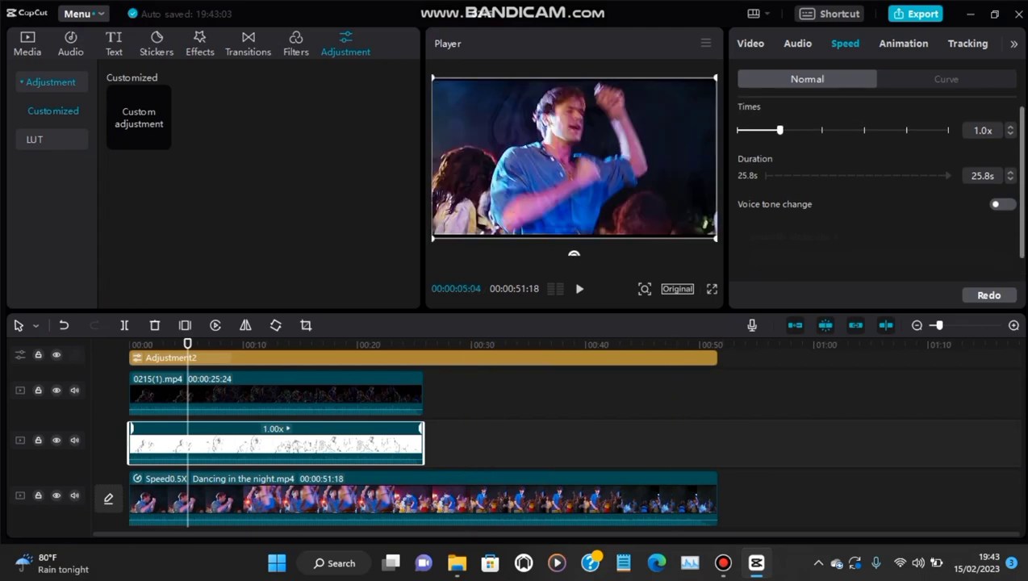
left_click_drag(761, 140, 757, 139)
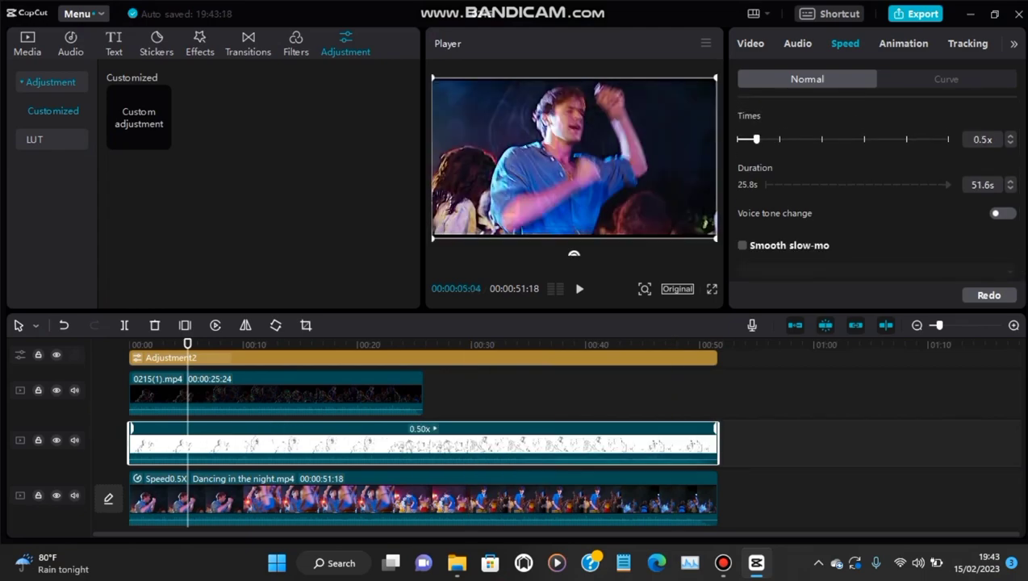
Slow the 0215(1).mp4 neon clip to 0.5x and enable smooth slow-mo with Optical flow.
left_click(360, 396)
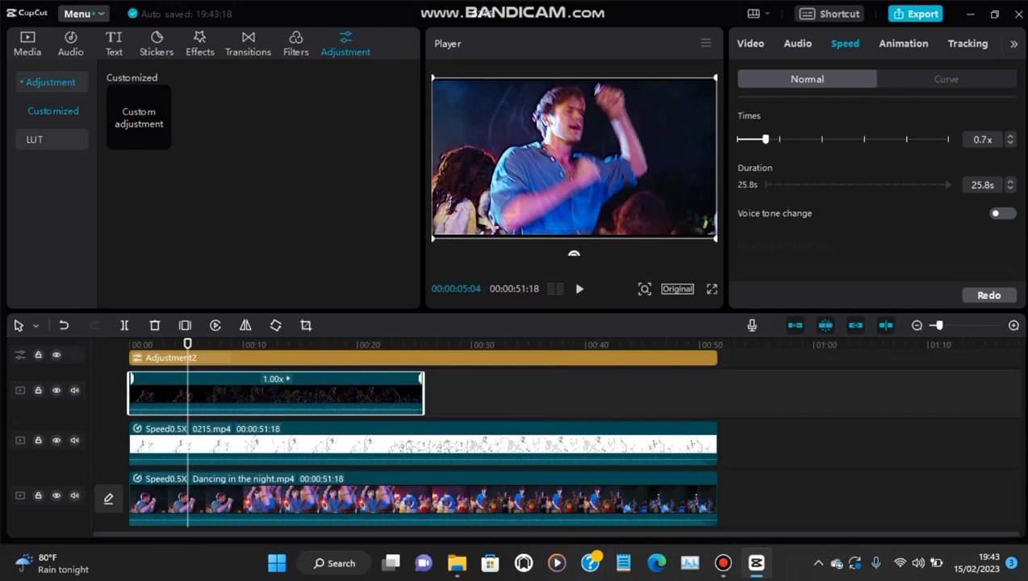
left_click_drag(779, 140, 757, 140)
scroll(813, 440, "up", 1)
scroll(813, 440, "down", 2)
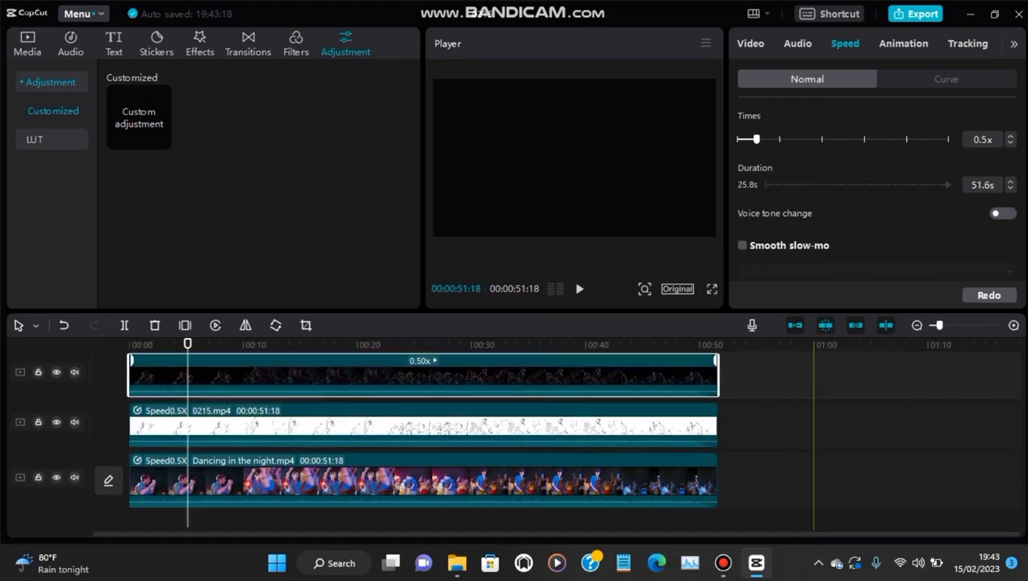
scroll(812, 436, "up", 2)
scroll(812, 436, "down", 2)
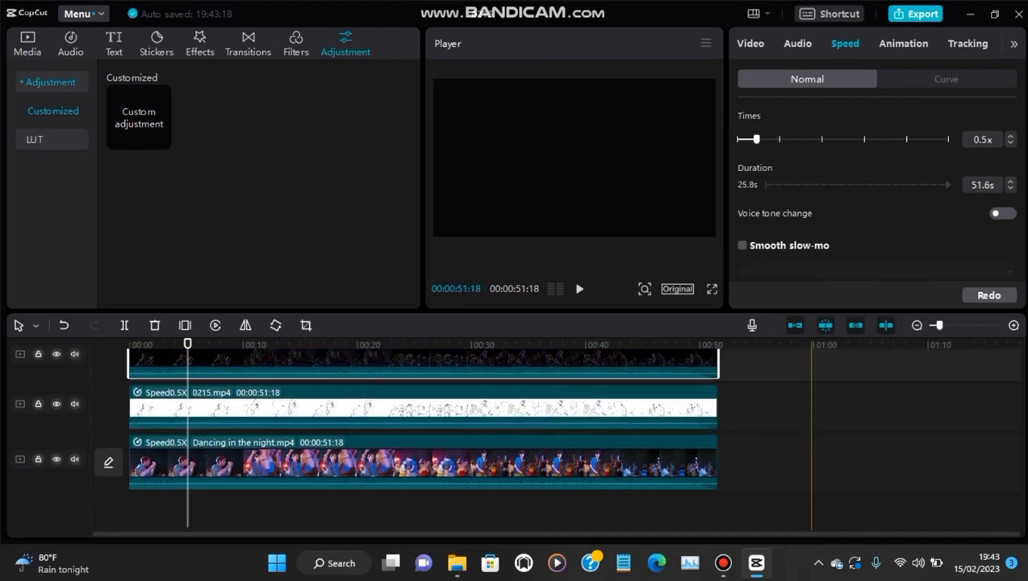
left_click(743, 245)
left_click(877, 272)
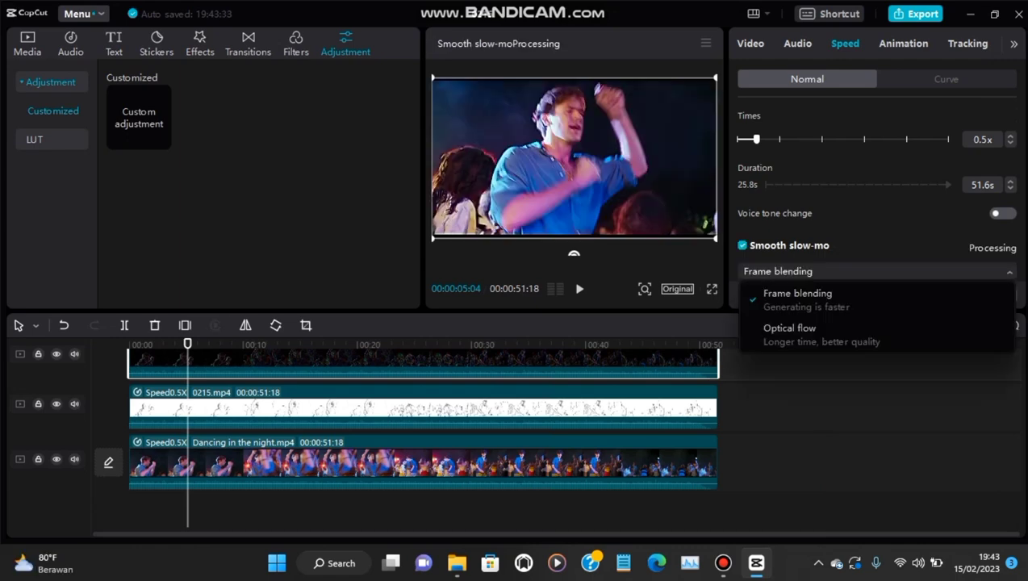
left_click(796, 332)
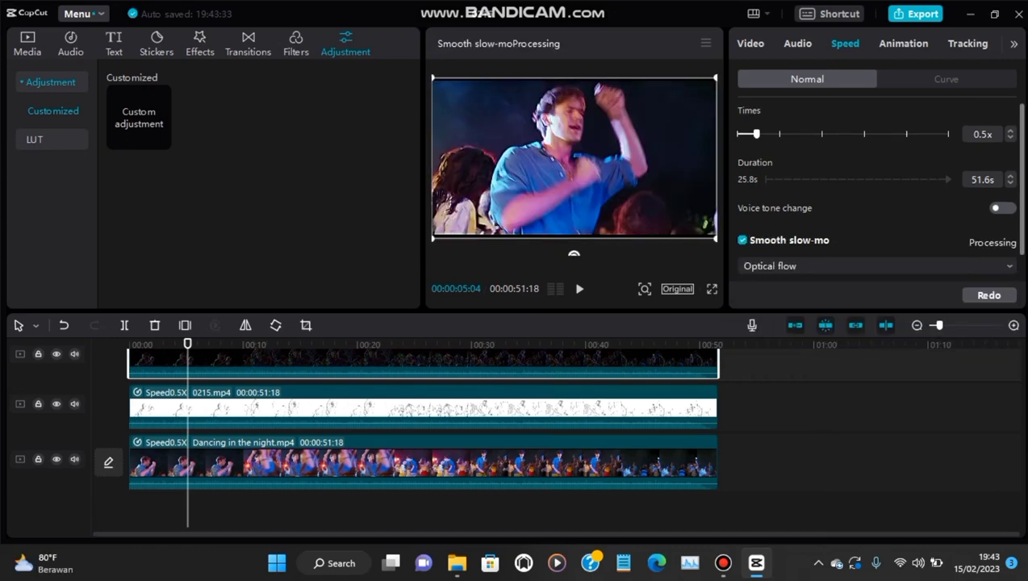
scroll(876, 202, "down", 1)
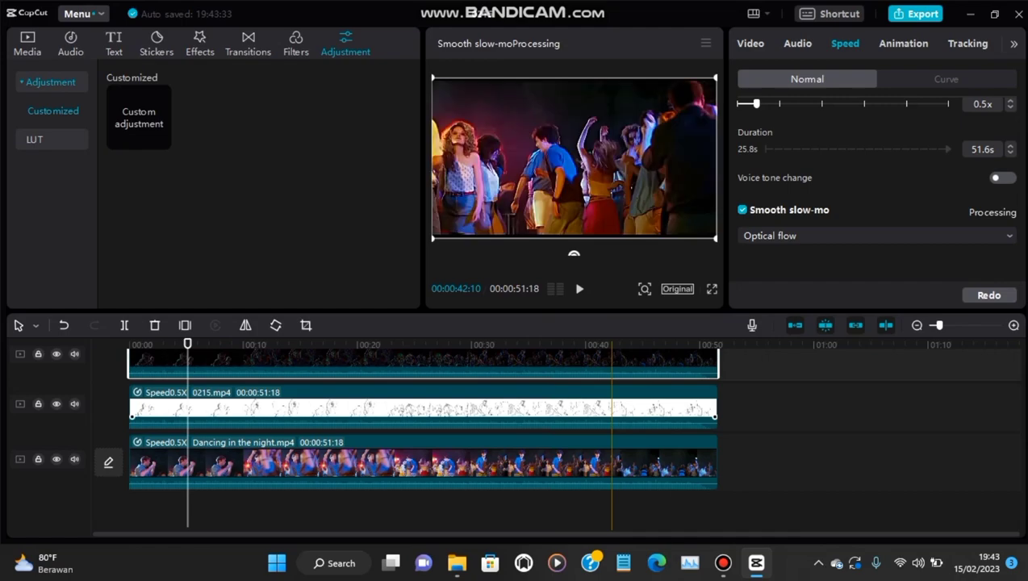
Enable smooth slow-mo with Optical flow on the 0215.mp4 sketch clip.
left_click(610, 409)
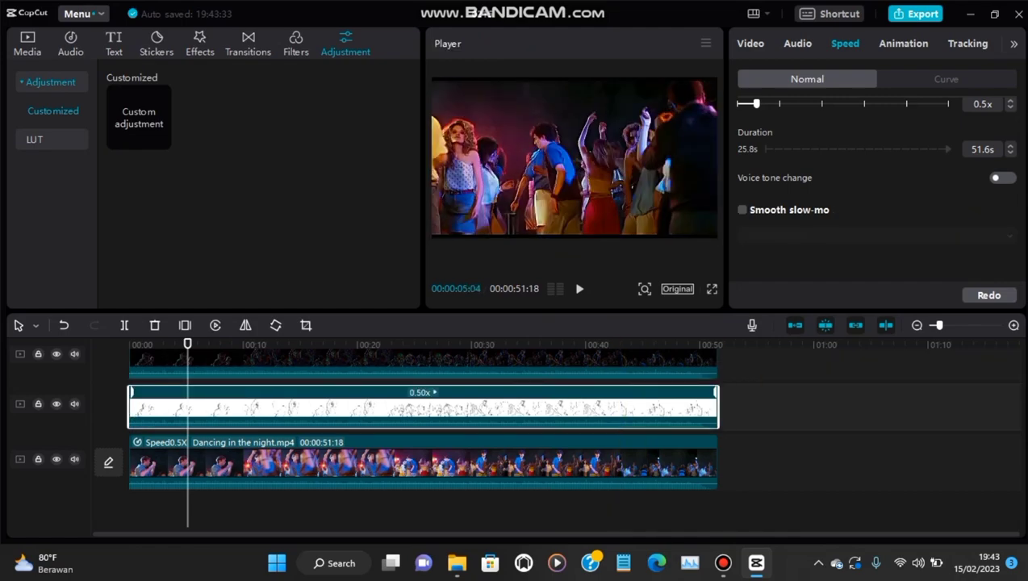
left_click(743, 210)
left_click(876, 235)
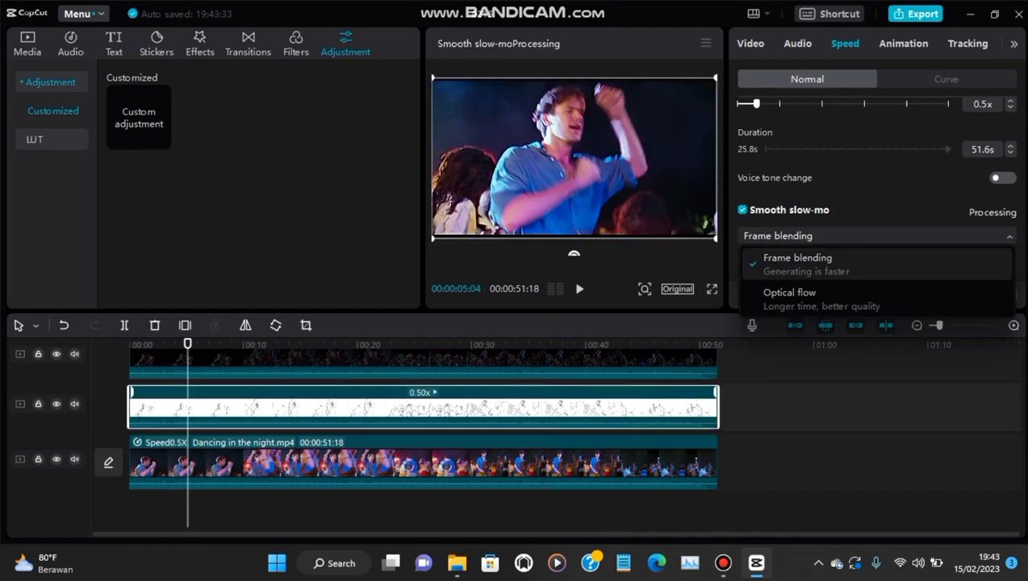
left_click(775, 298)
Check the main clip's slow-mo settings, scrub through the timeline and play the opening of the blended video.
left_click(649, 464)
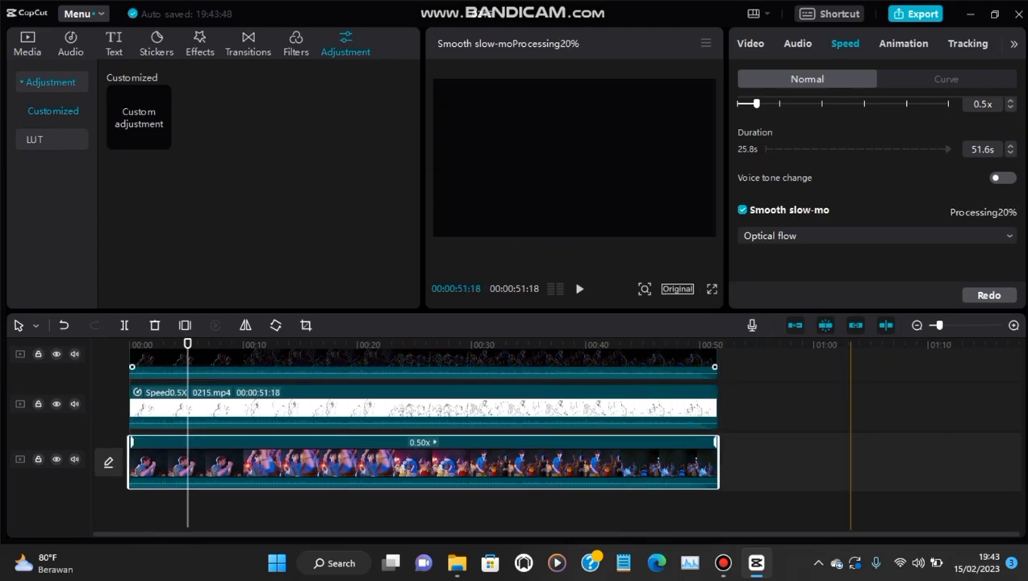
scroll(851, 440, "up", 2)
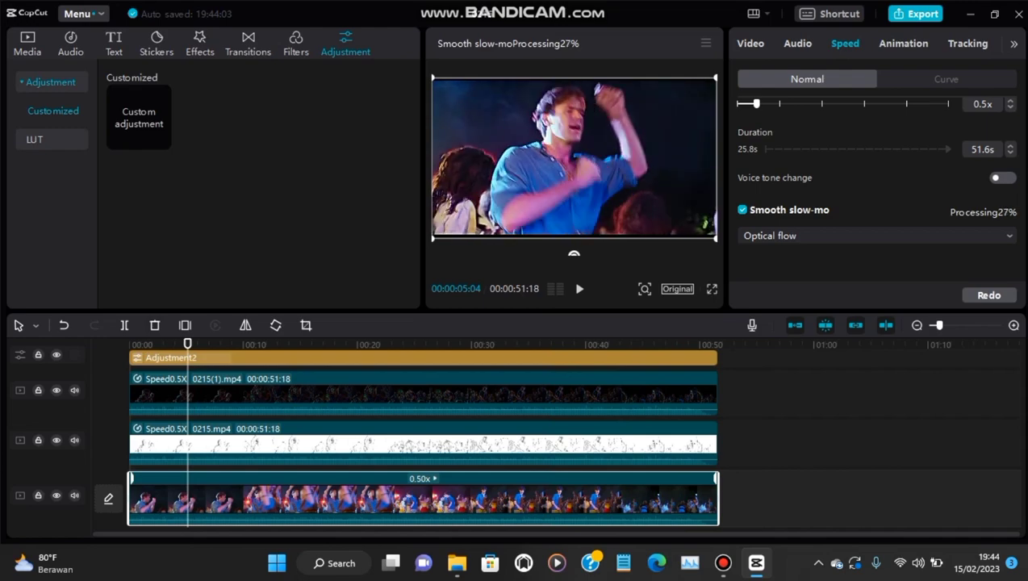
left_click_drag(237, 345, 360, 344)
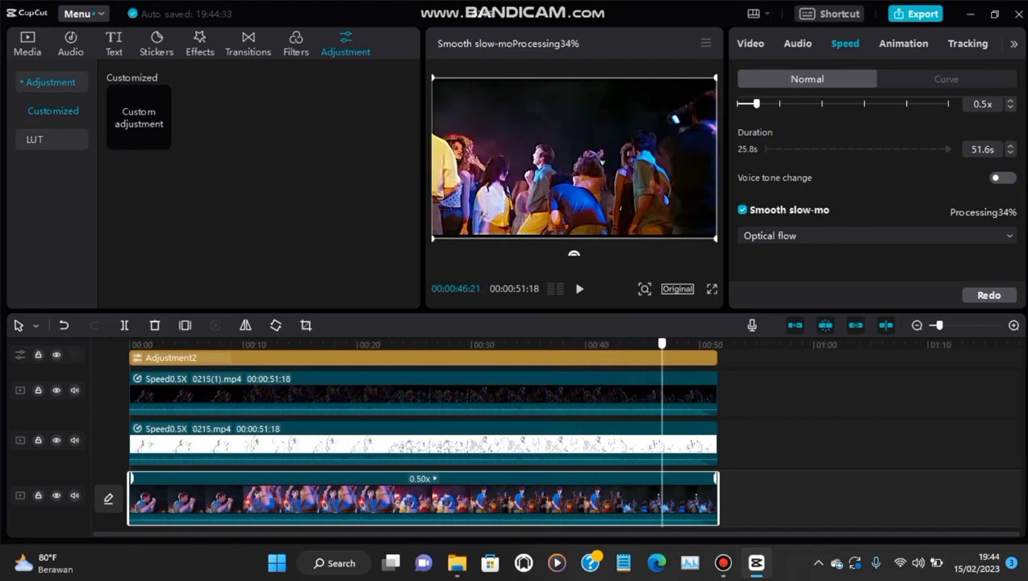
left_click_drag(696, 345, 530, 345)
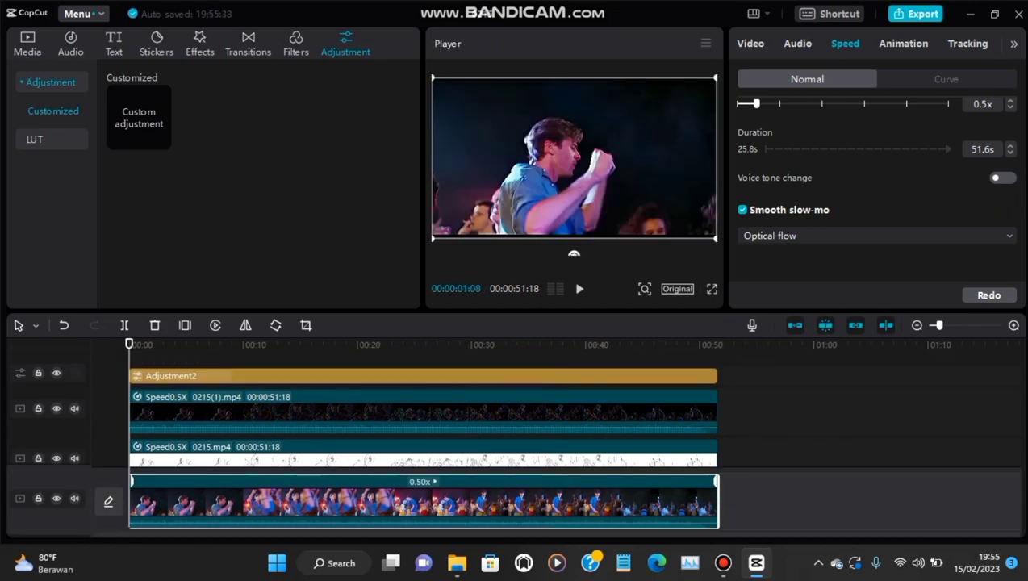
key("space")
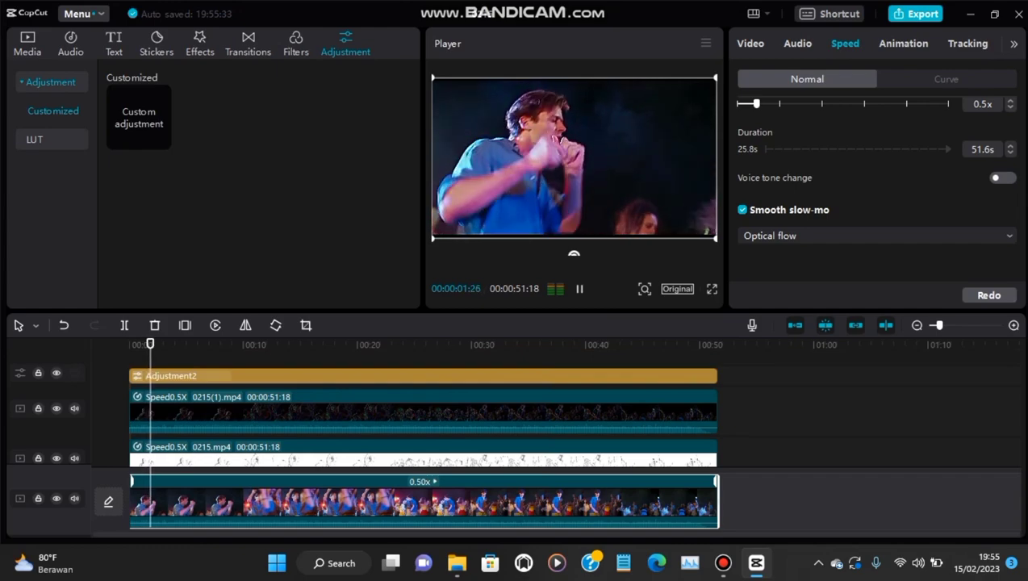
key("space")
Export the video as 0215(2) in 4K resolution, mp4 format at 30fps.
left_click(916, 14)
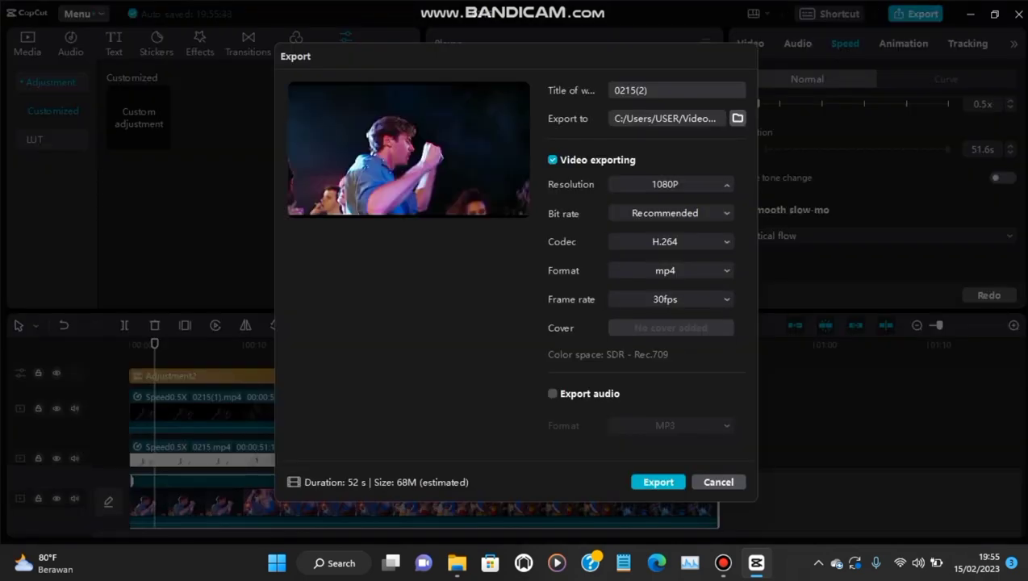
left_click(670, 184)
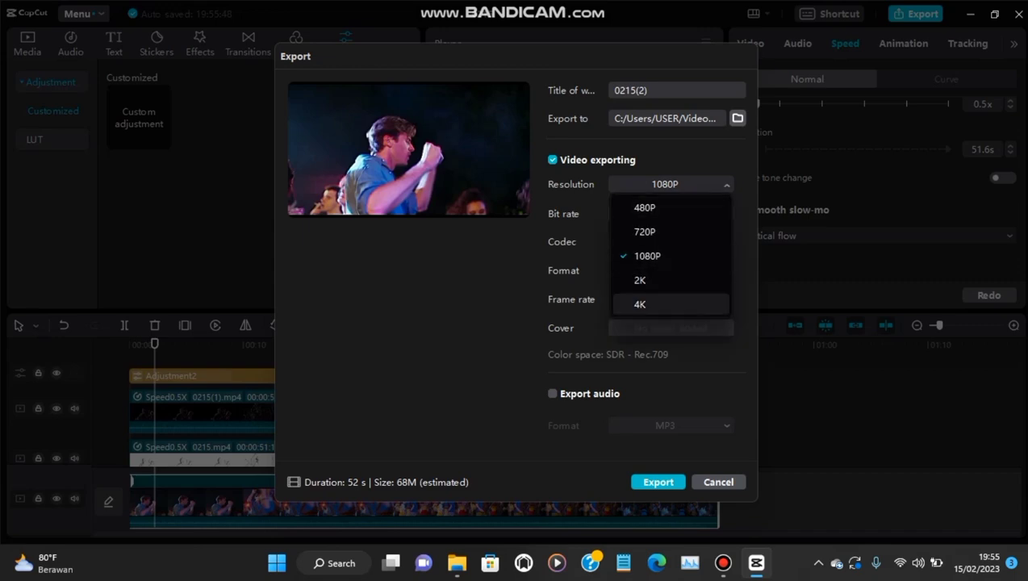
left_click(668, 303)
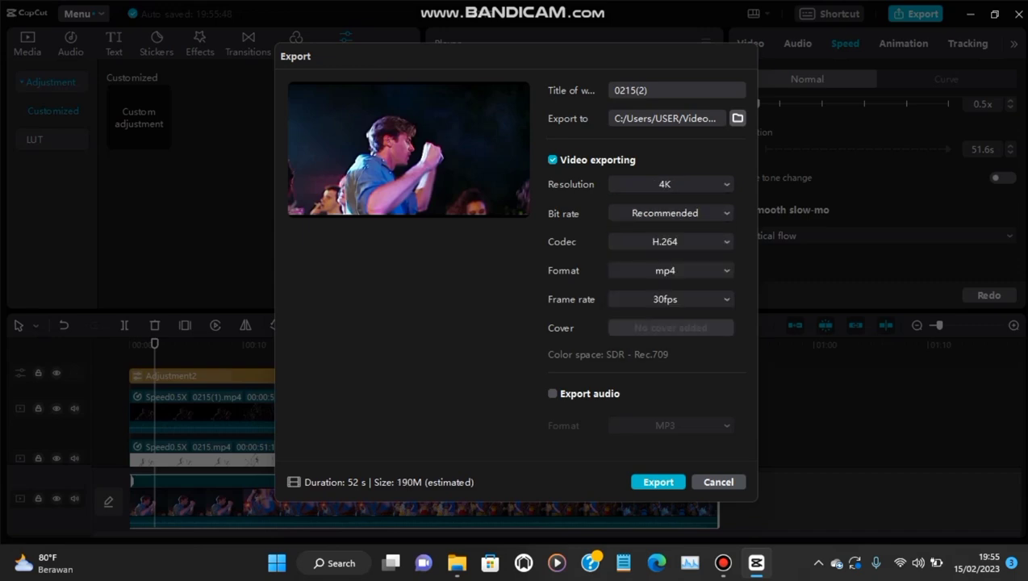
left_click(658, 482)
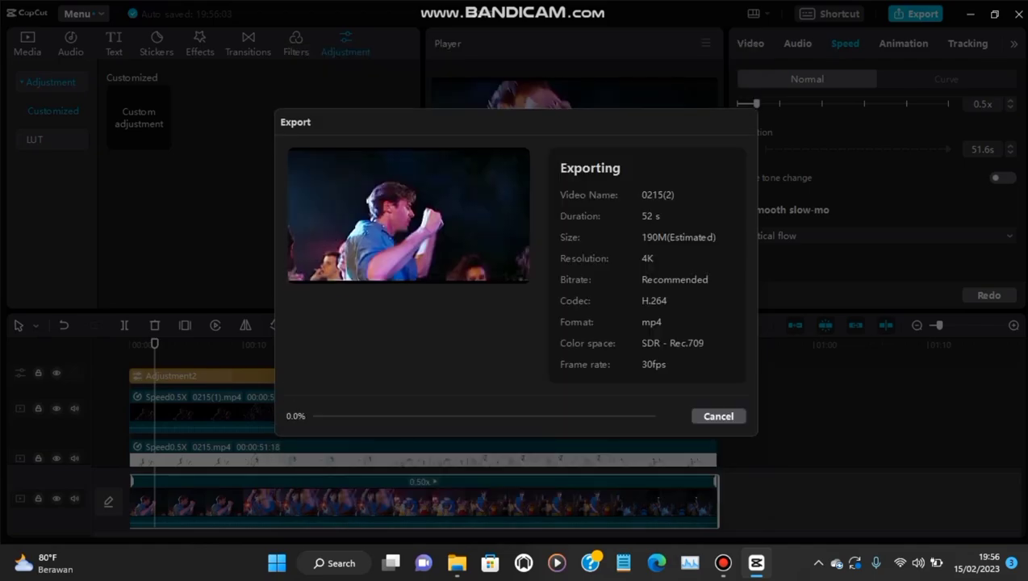